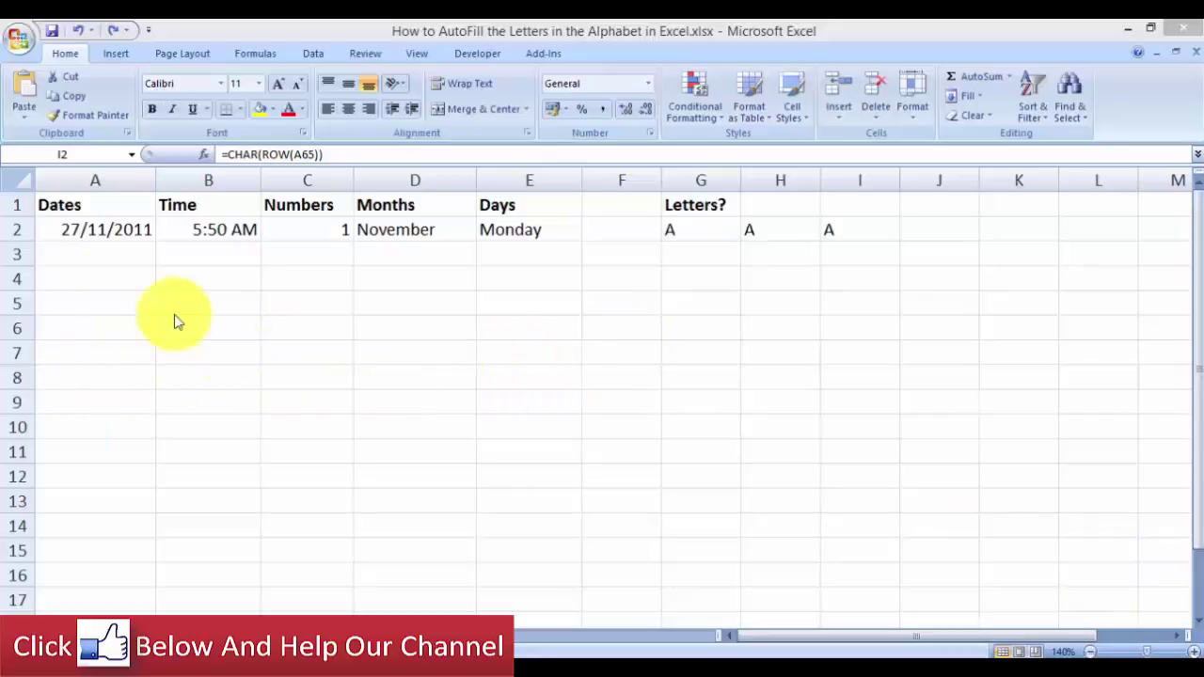
Step: AutoFill the date in A2 down to A8, running daily from 27/11/2011 to 3/12/2011
left_click(118, 230)
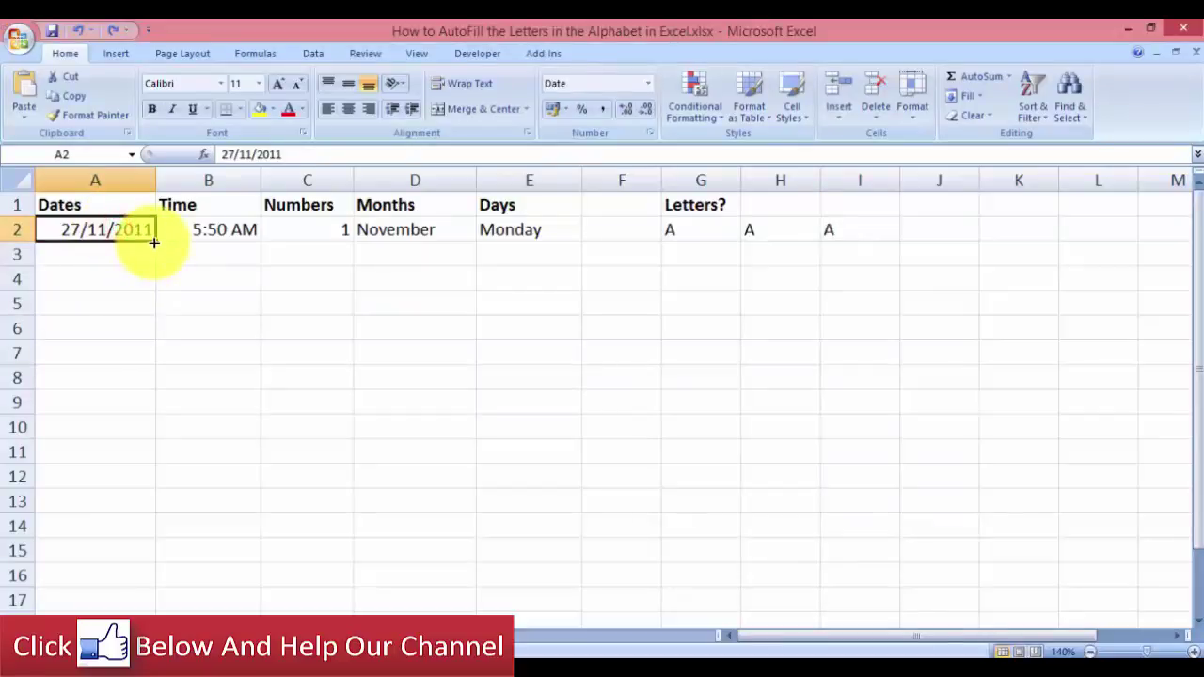
left_click_drag(154, 239, 143, 392)
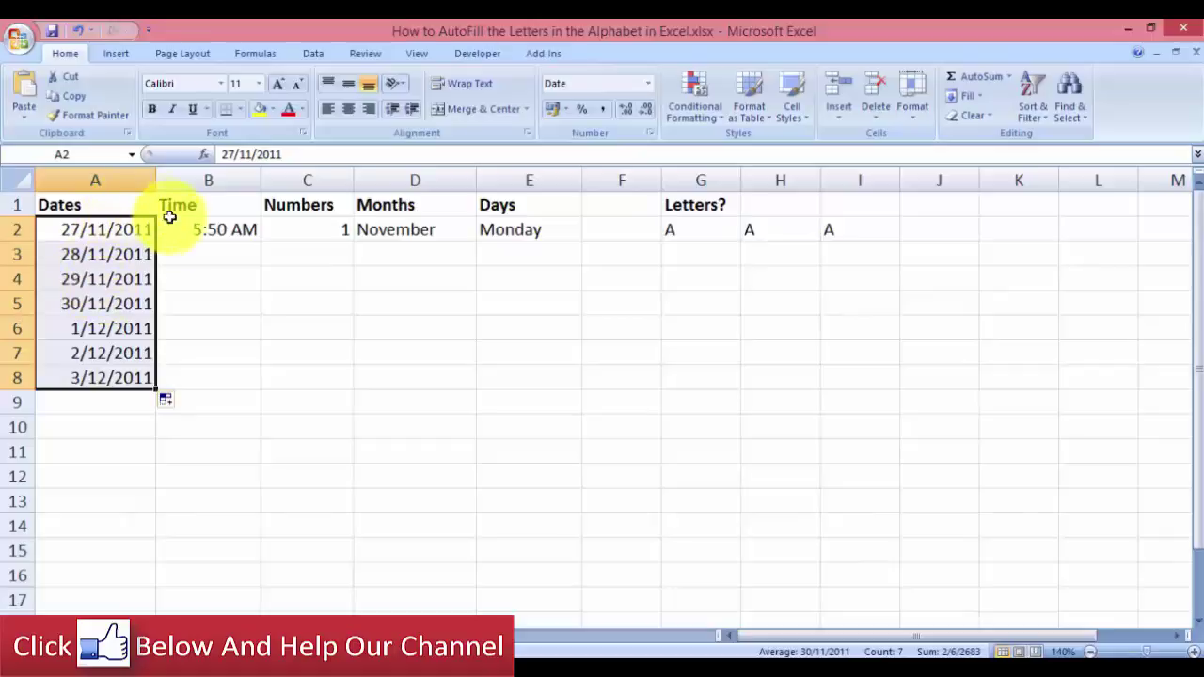
Step: AutoFill the 5:50 AM time in B2 down to B8, stepping hourly to 11:50 AM
left_click(215, 233)
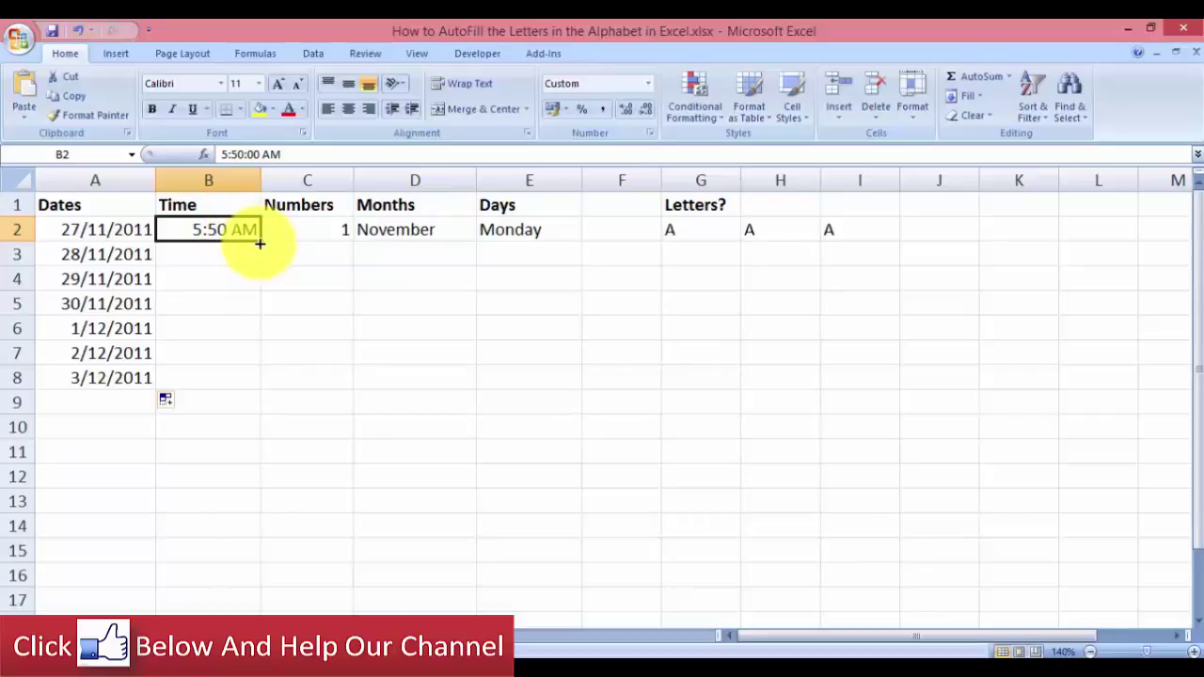
left_click_drag(260, 244, 258, 379)
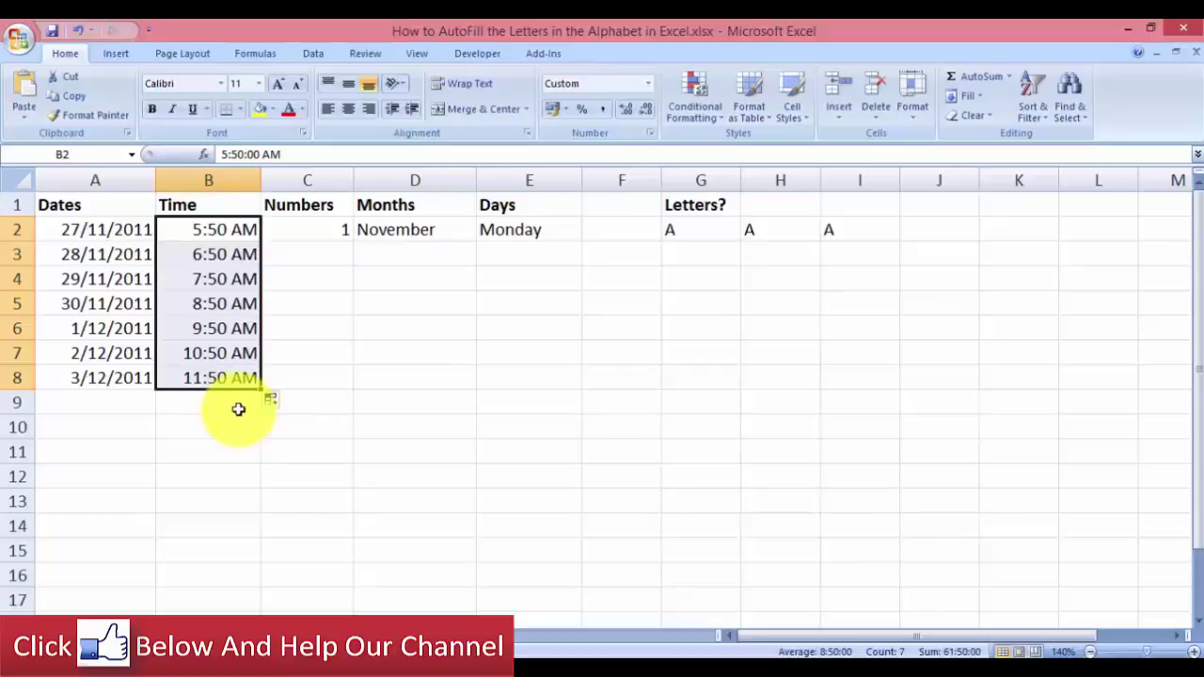
Step: Fill C2:C8 as a counting series 1 to 7, undoing the first fill that repeated 1
left_click(287, 231)
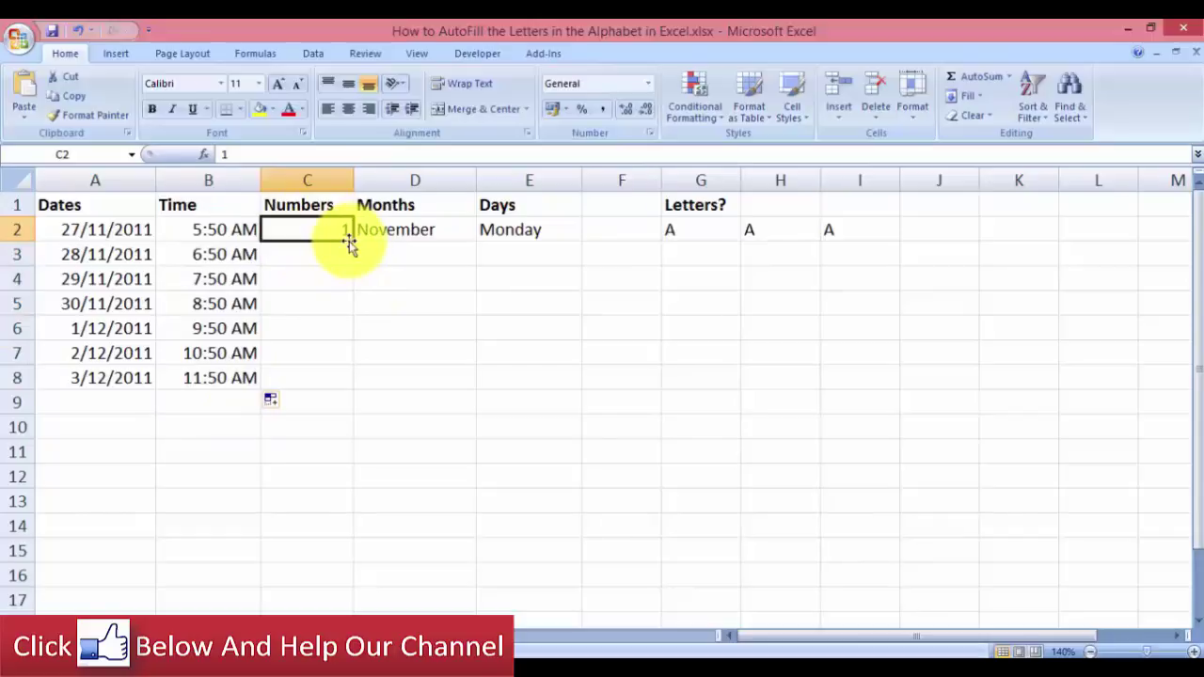
left_click_drag(352, 241, 344, 341)
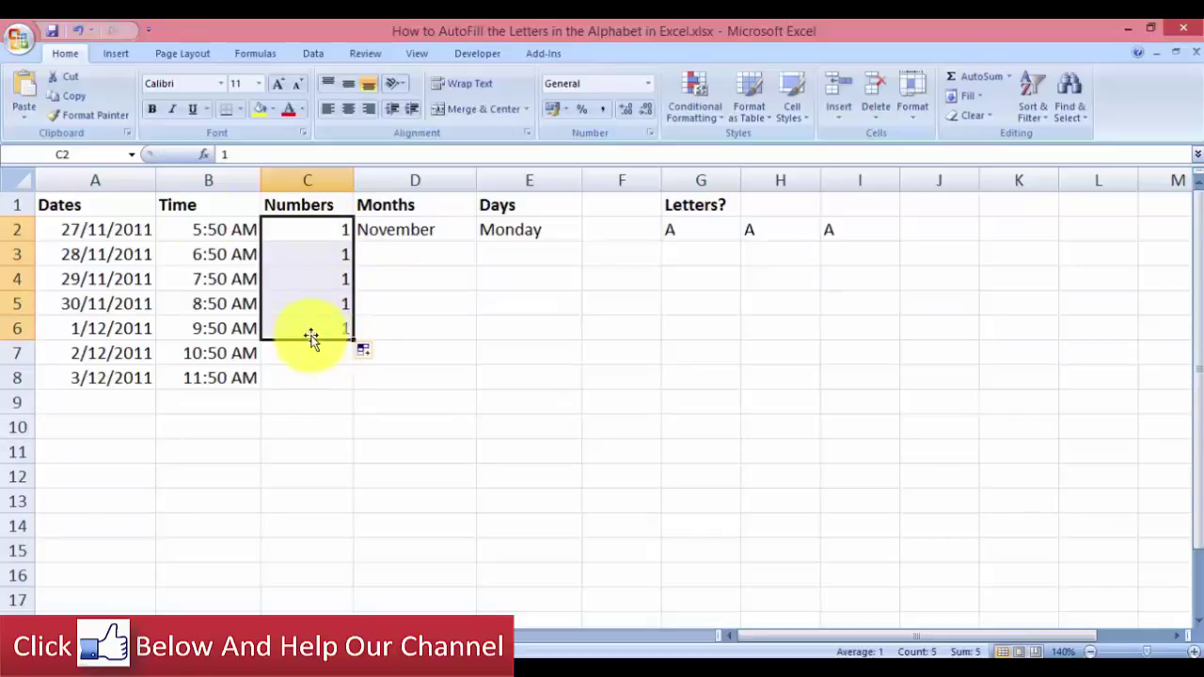
left_click(80, 31)
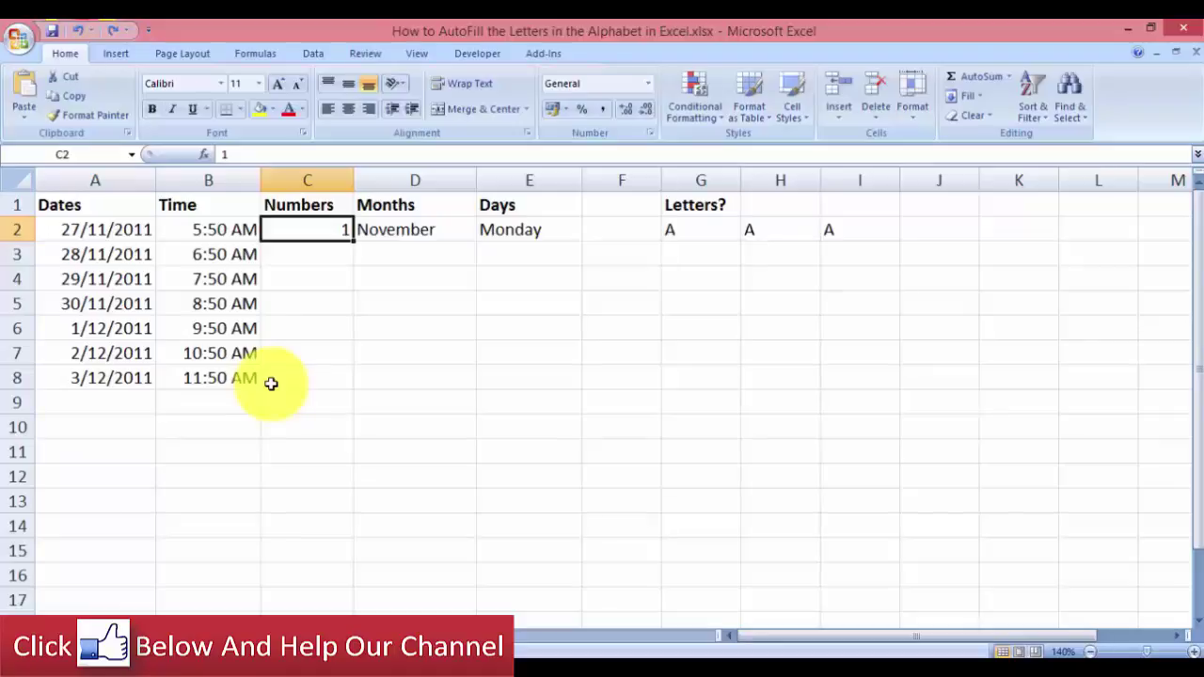
left_click(335, 255)
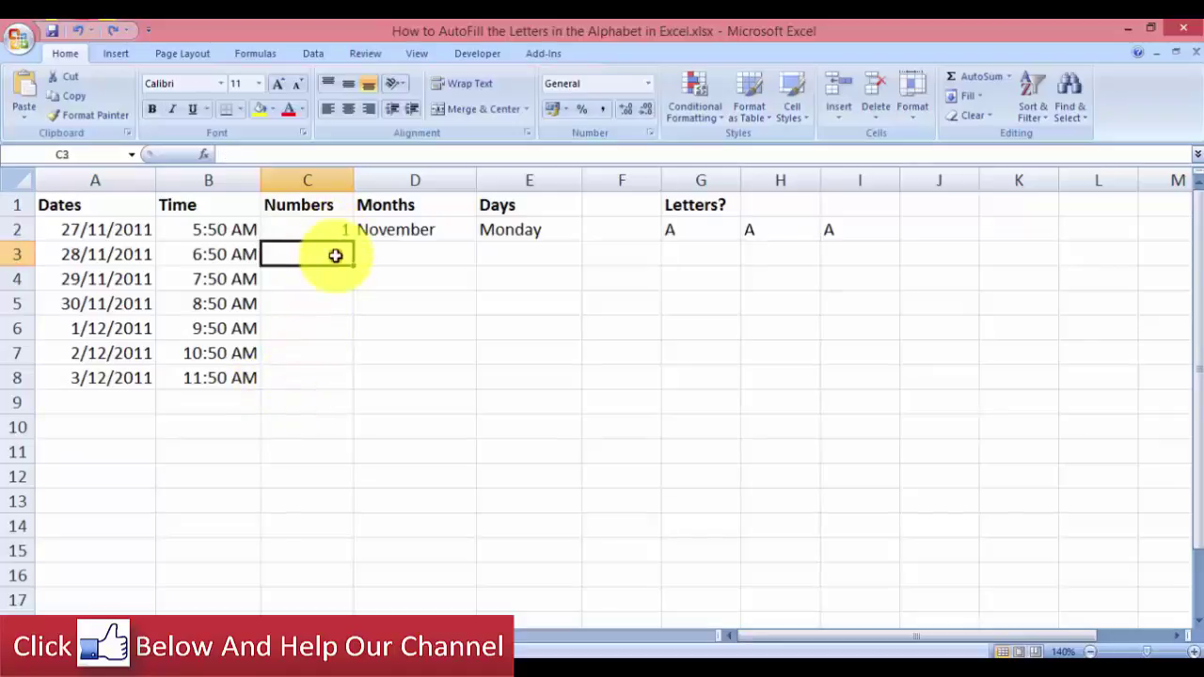
left_click(334, 279)
left_click(333, 304)
left_click(333, 321)
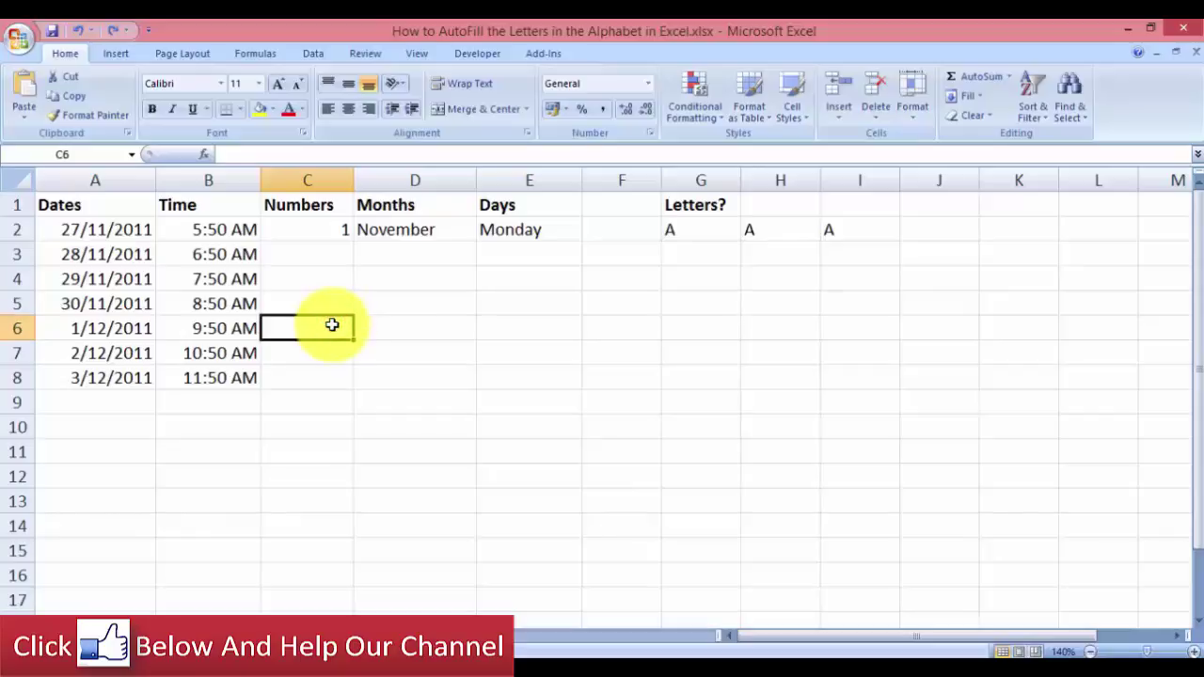
left_click(330, 230)
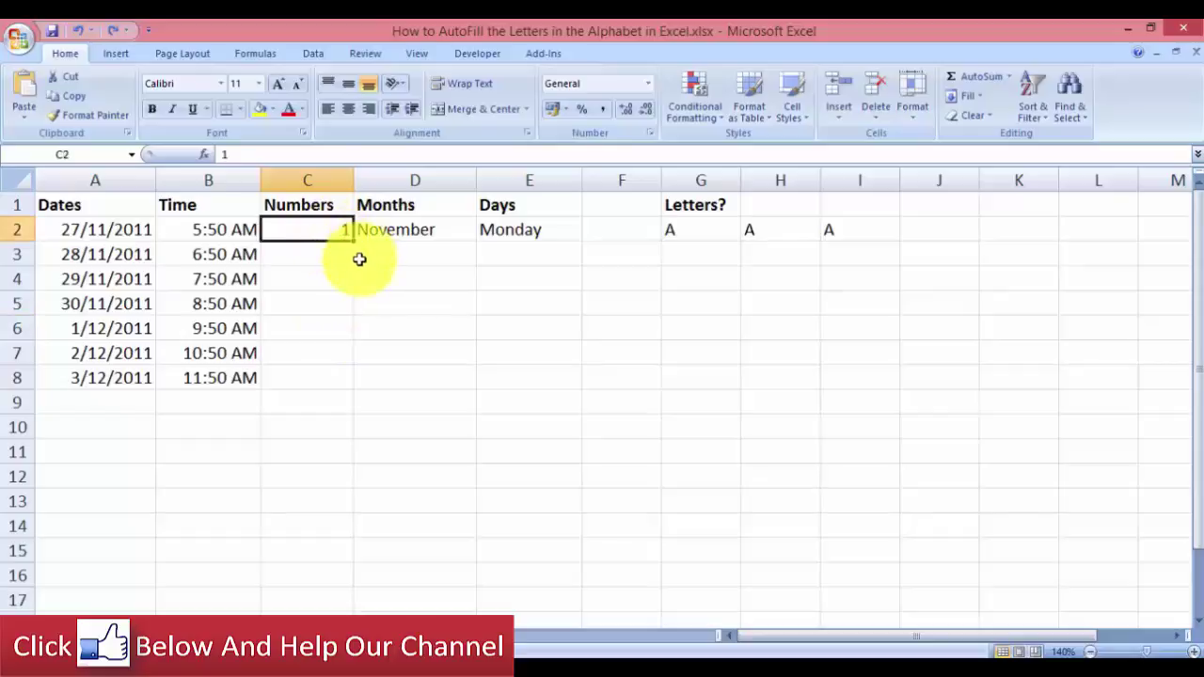
left_click_drag(351, 241, 345, 381)
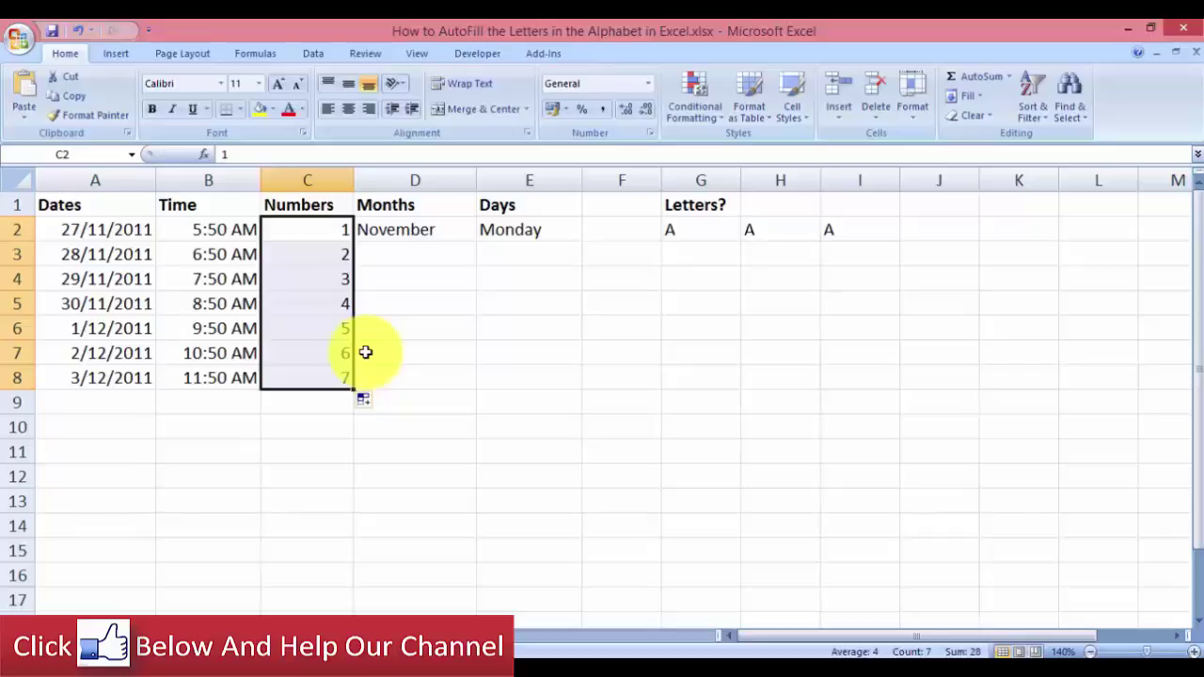
Step: AutoFill November in D2 down to D7 to add December through April
left_click(396, 236)
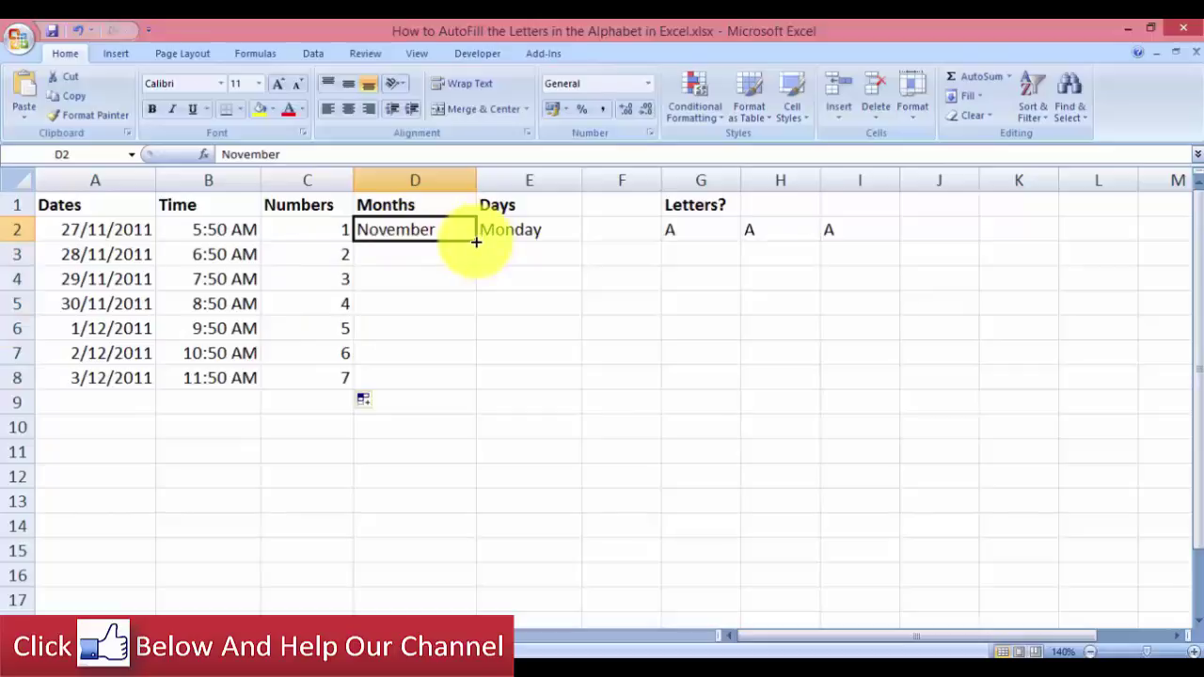
left_click_drag(476, 242, 462, 356)
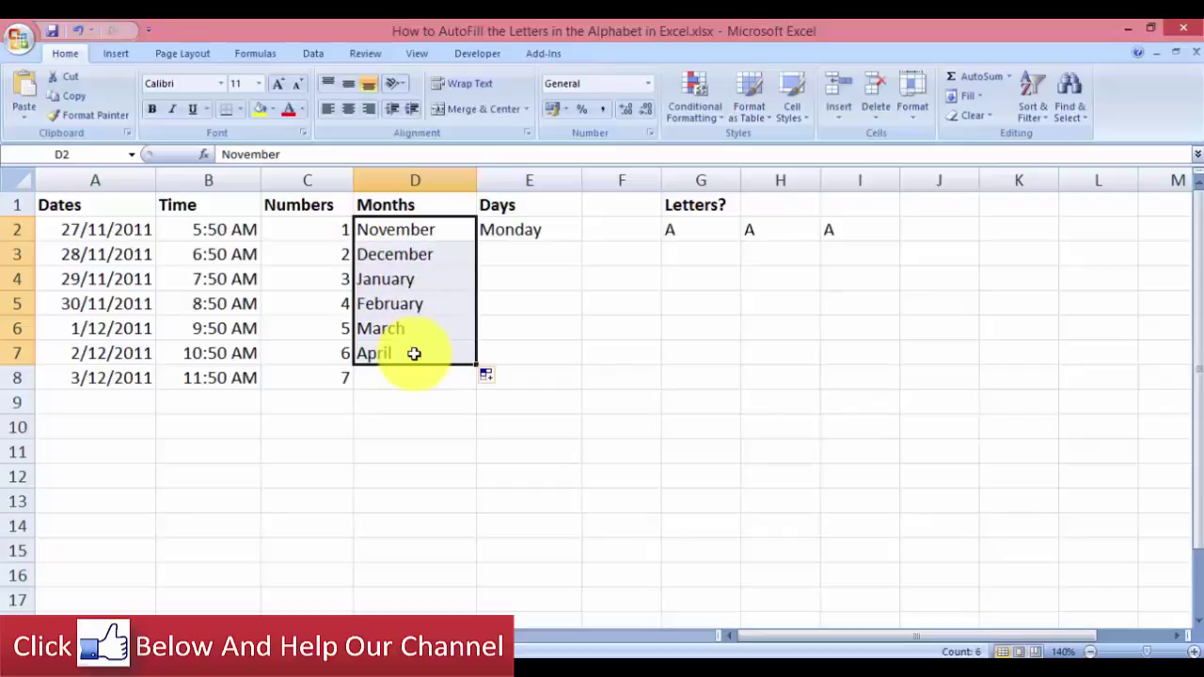
Step: Extend Monday in E2 down to E16 with Fill Weekdays, so no Saturdays or Sundays appear
left_click(534, 233)
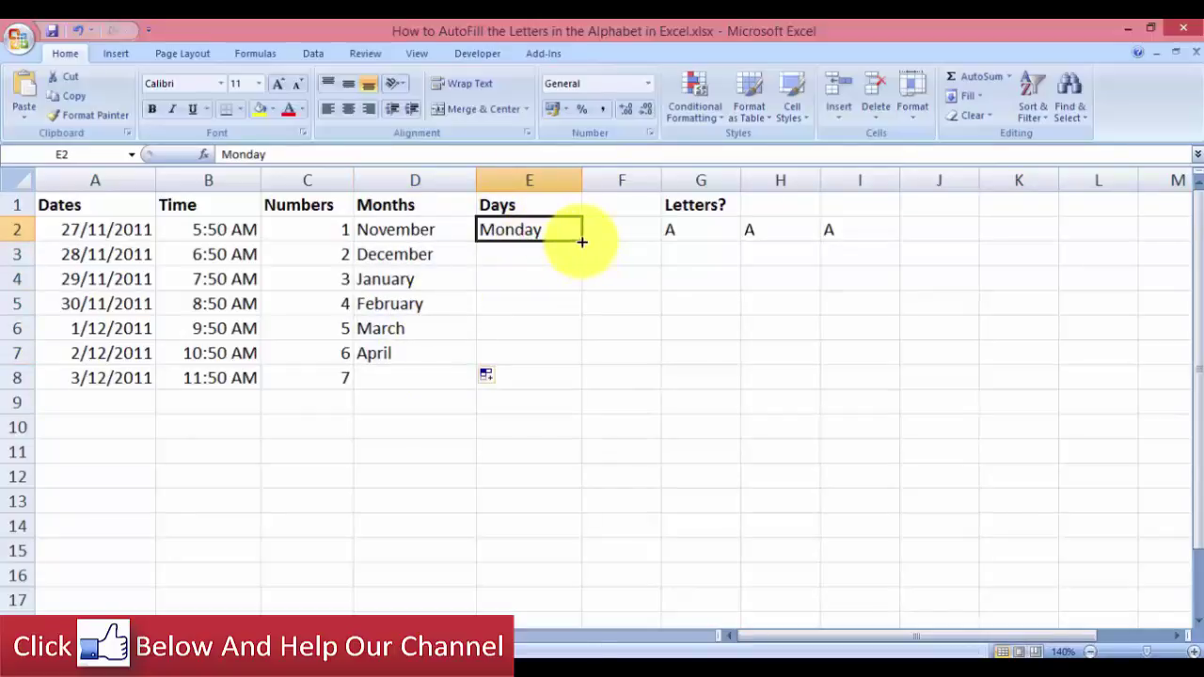
left_click_drag(582, 242, 570, 415)
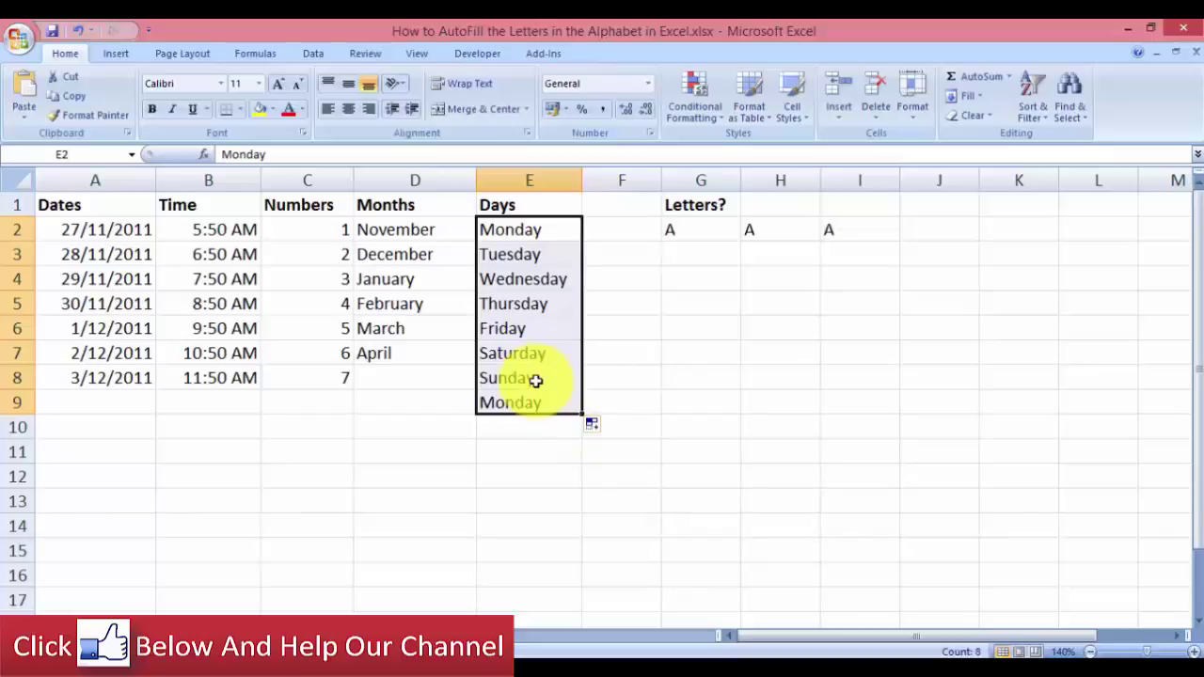
left_click(609, 430)
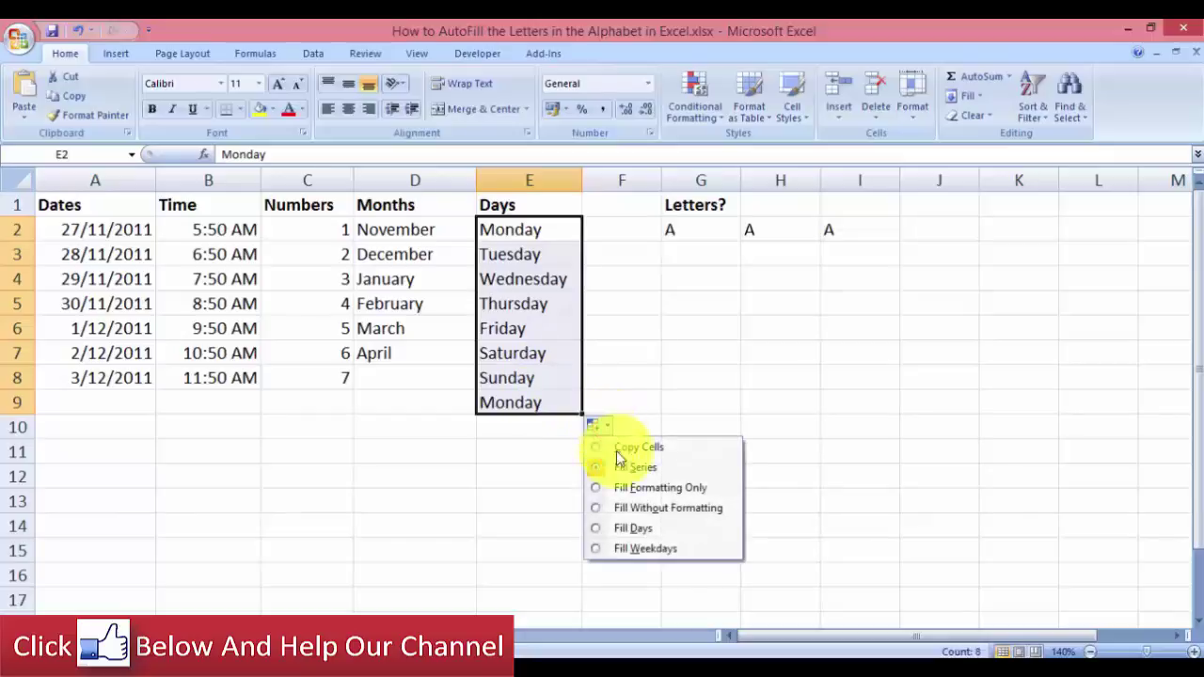
left_click(633, 548)
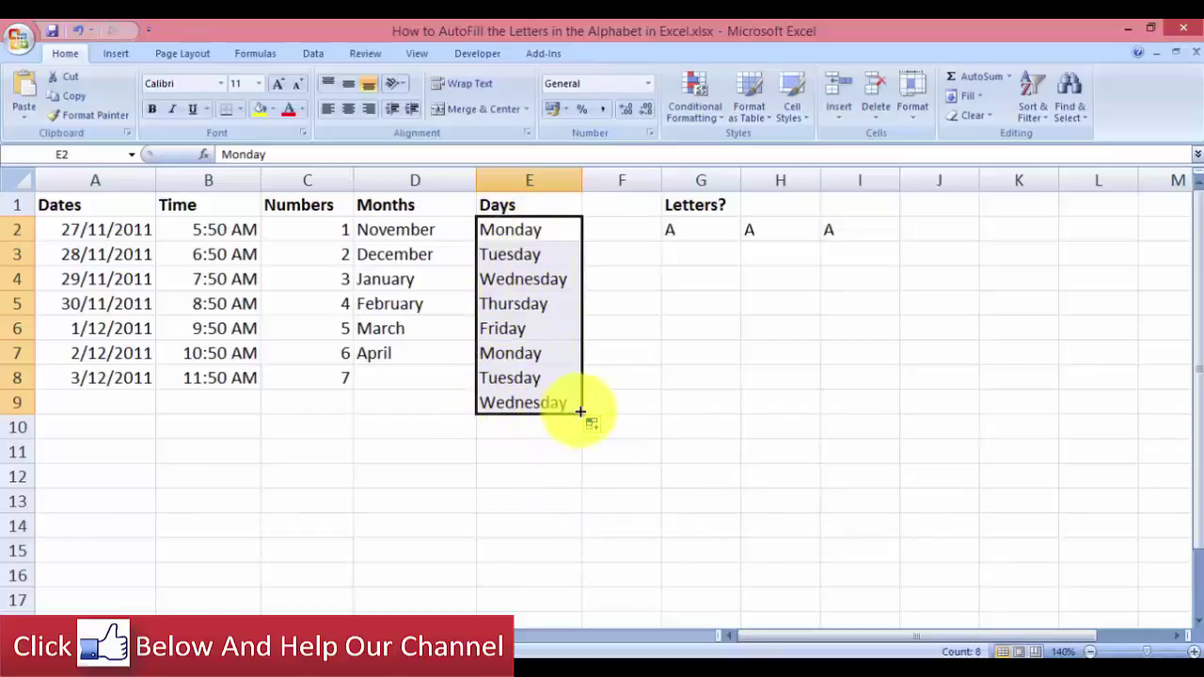
left_click_drag(583, 412, 556, 564)
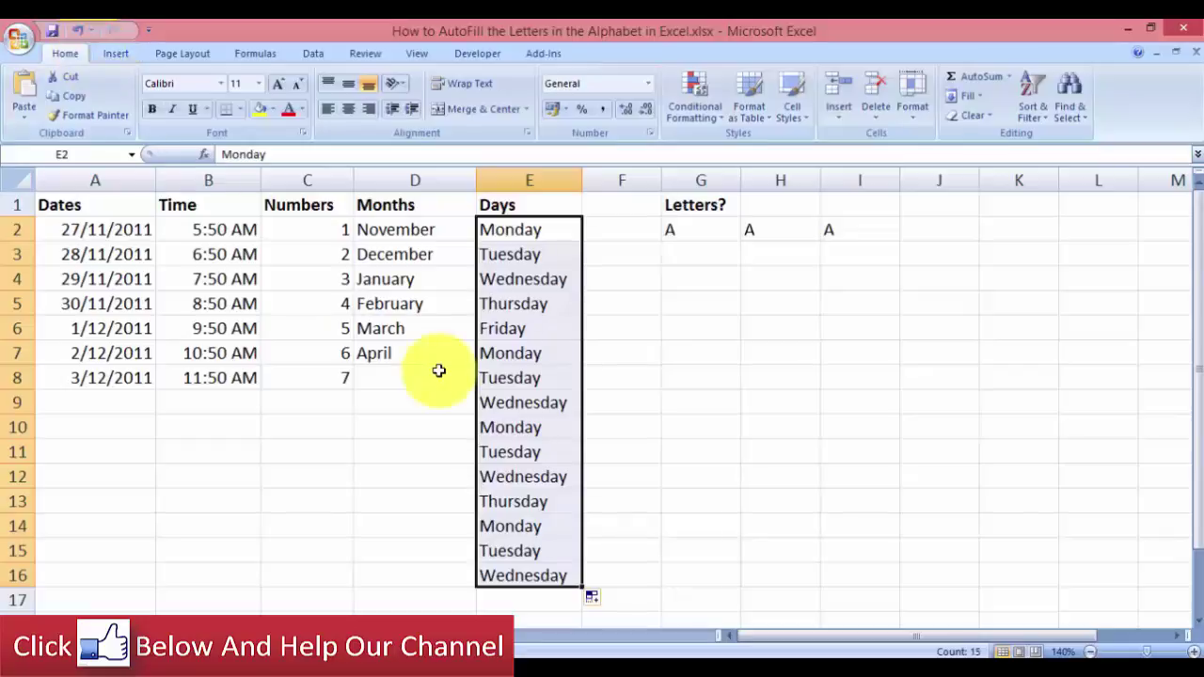
left_click(690, 231)
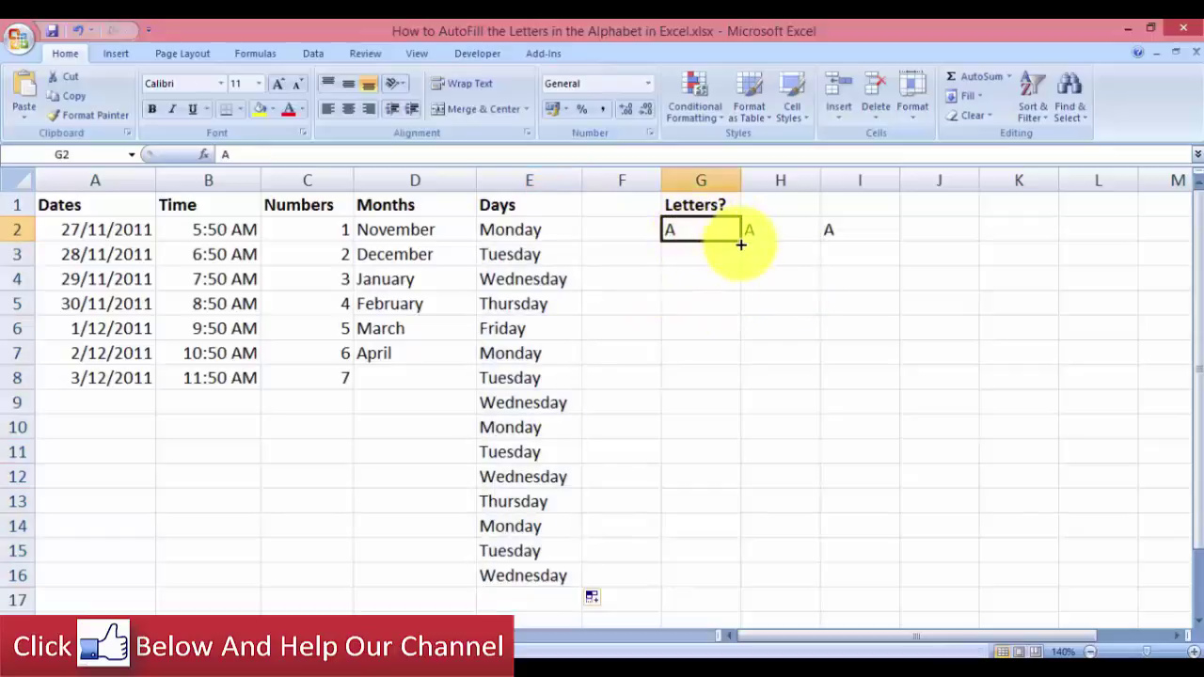
left_click_drag(741, 244, 721, 455)
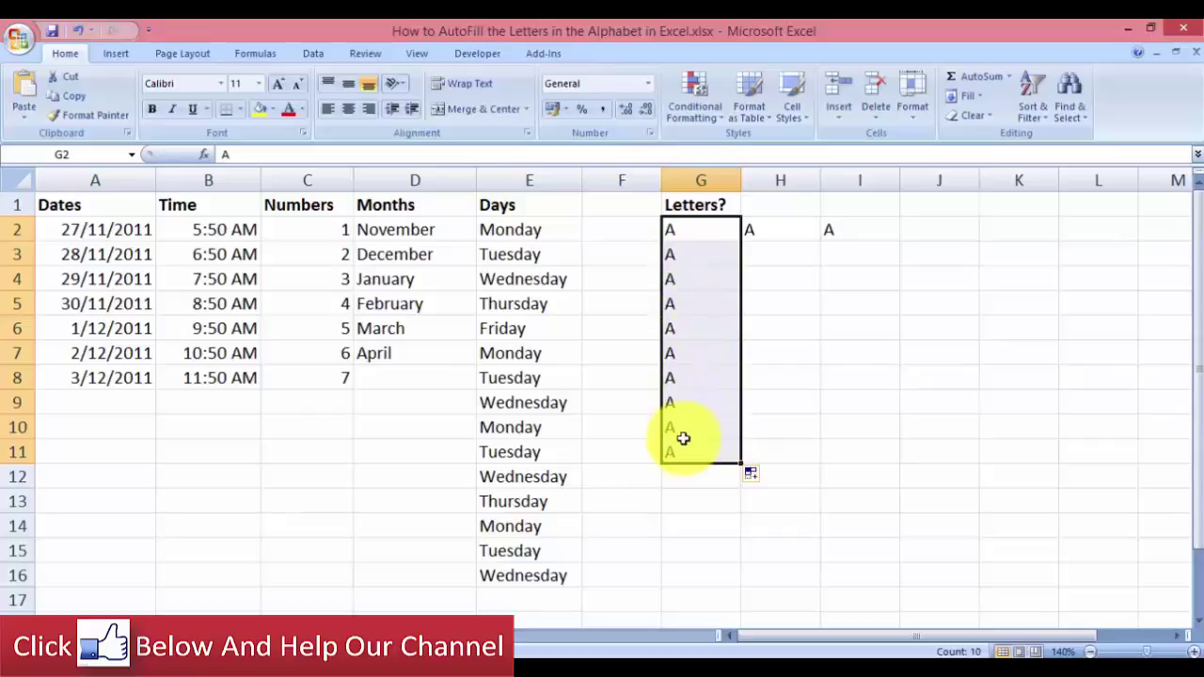
left_click(77, 34)
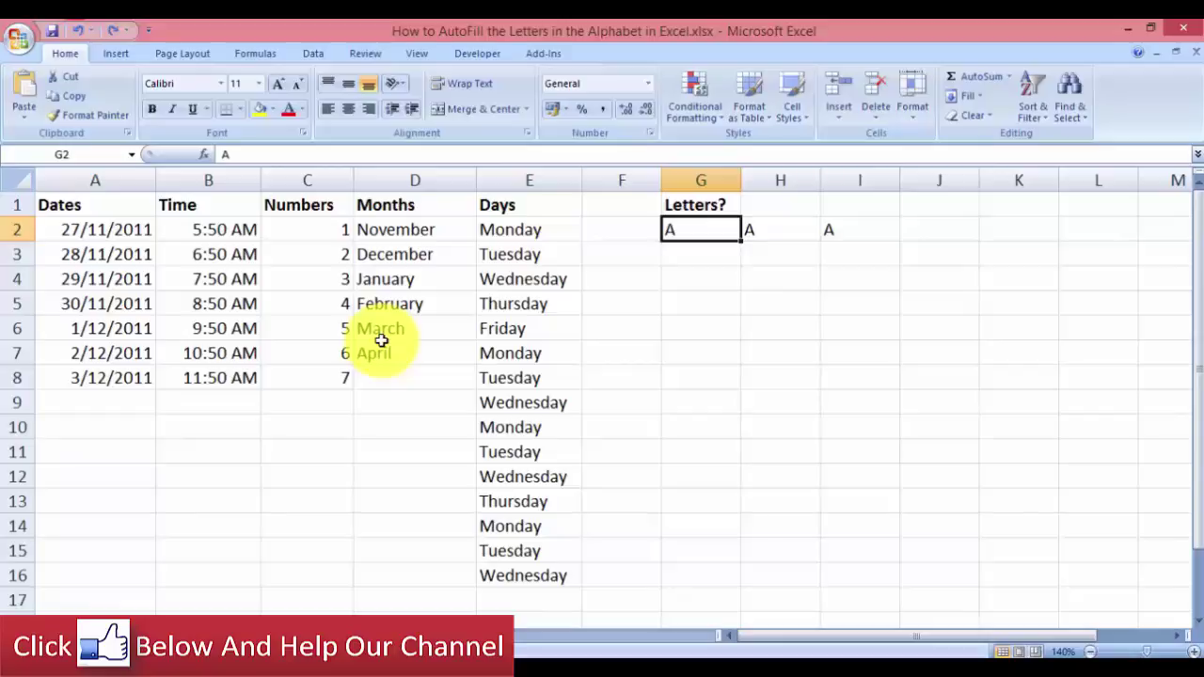
Step: Inspect H2's =CHAR(65) formula, then open I2's =CHAR(ROW(A65)) formula for editing
left_click(760, 232)
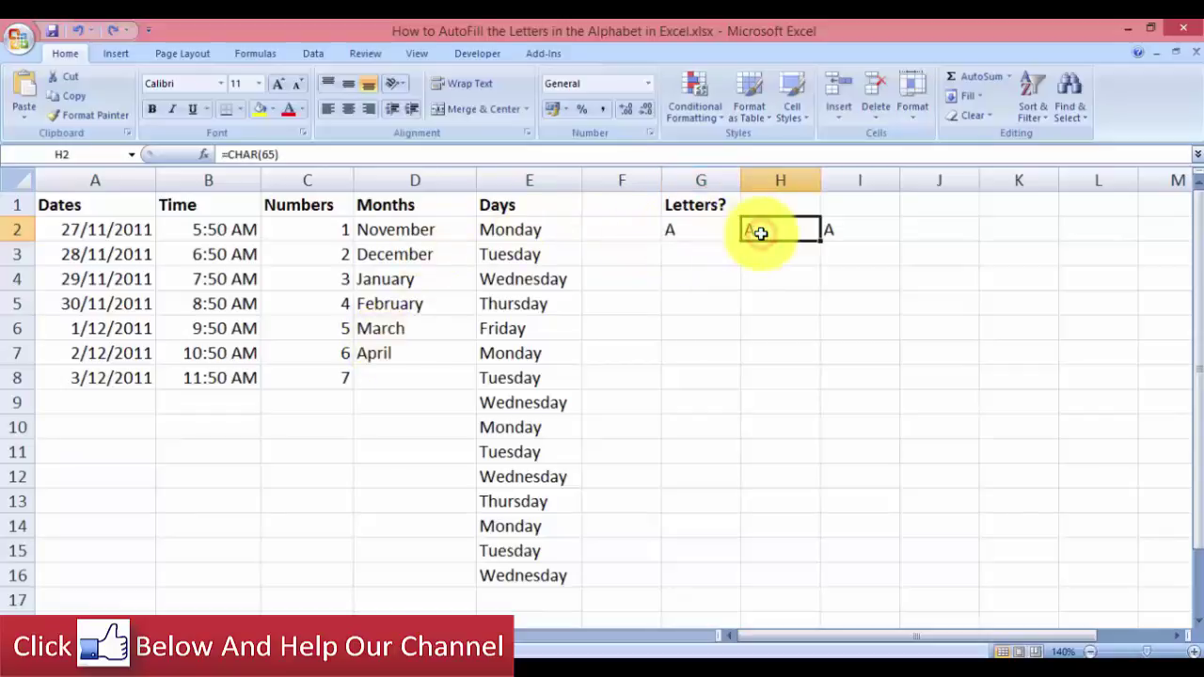
double_click(760, 232)
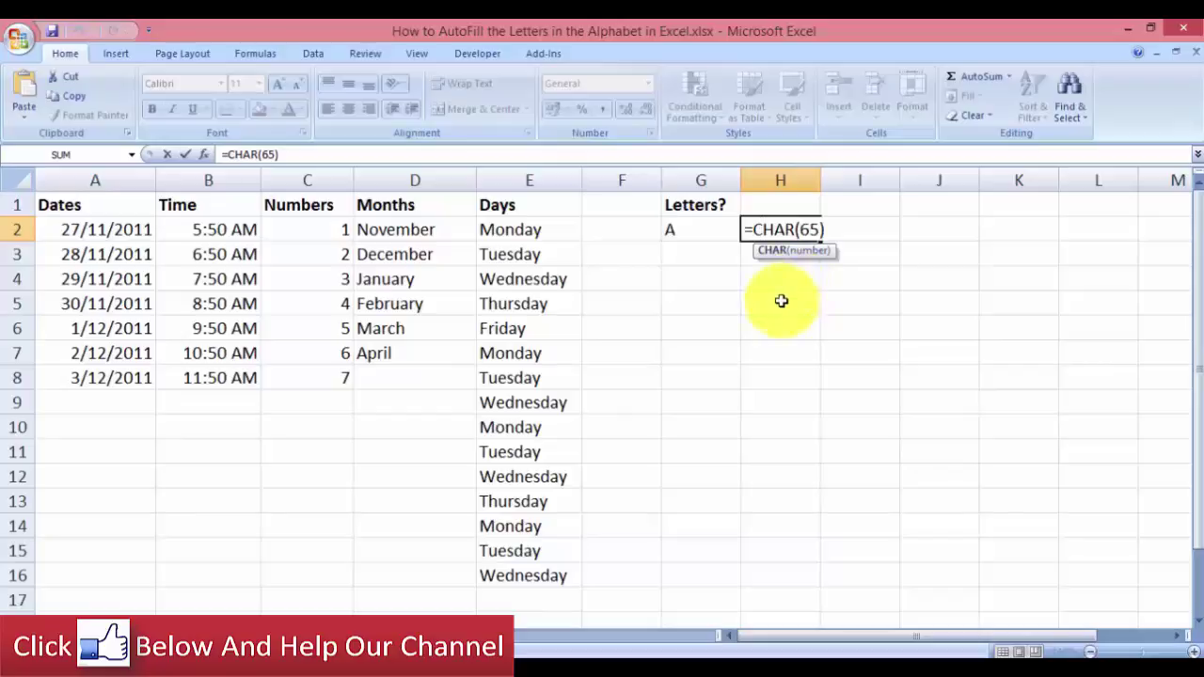
left_click(772, 308)
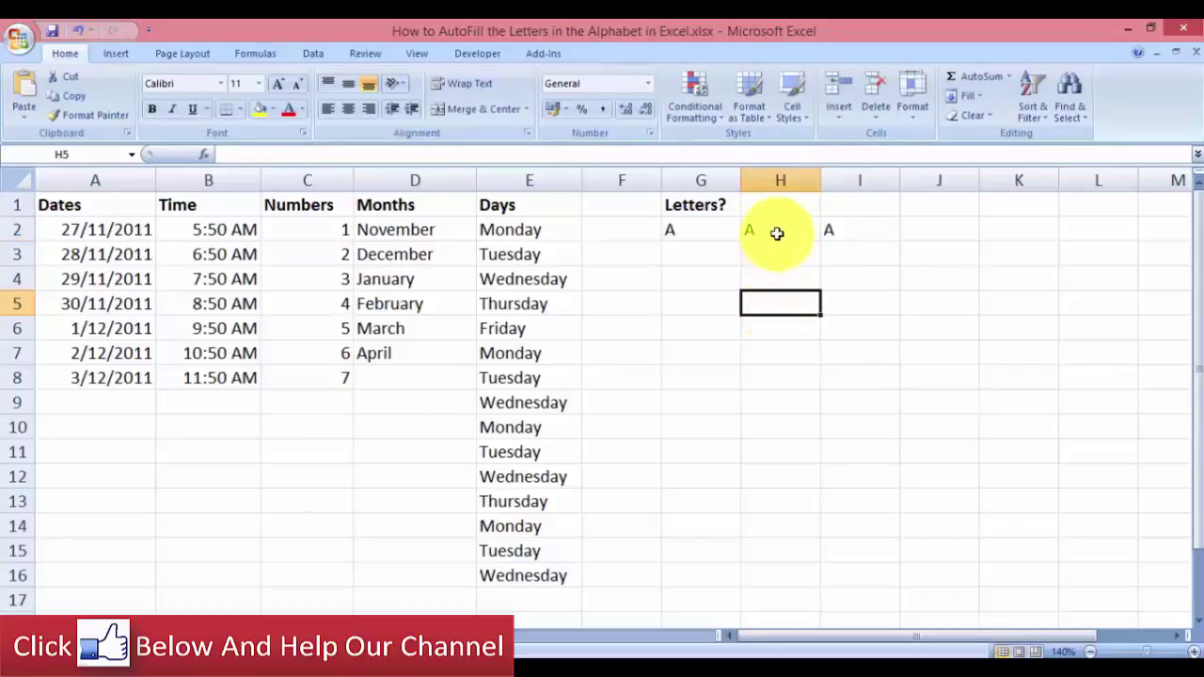
double_click(777, 231)
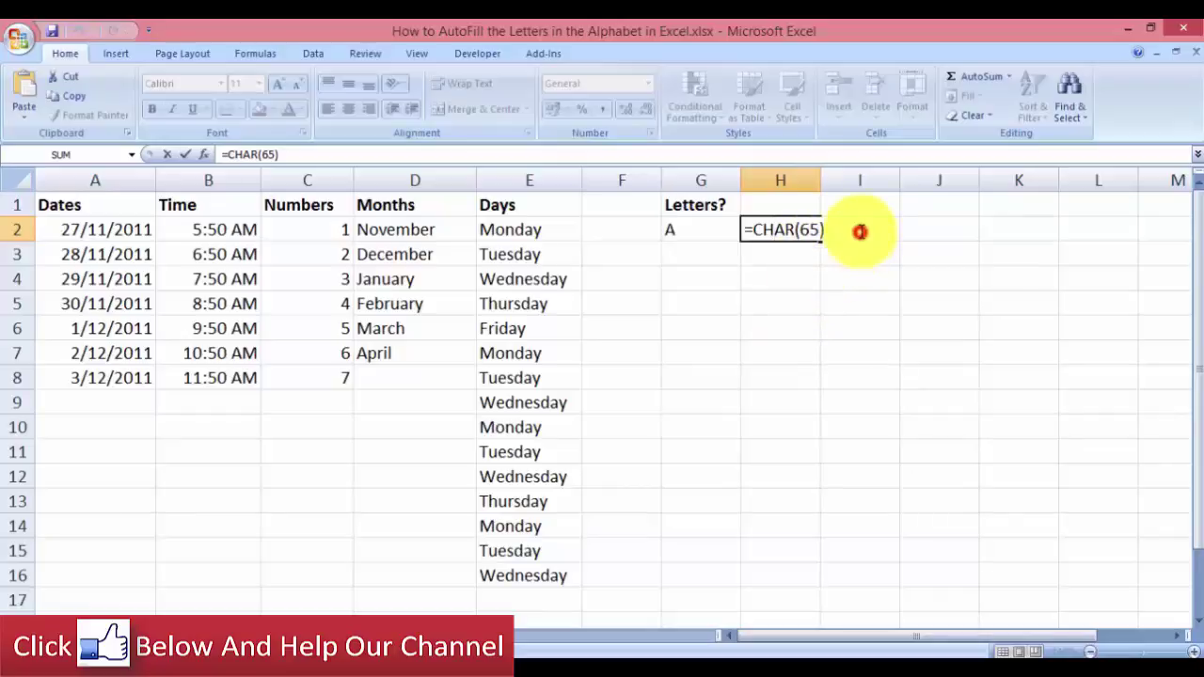
left_click(858, 261)
double_click(858, 234)
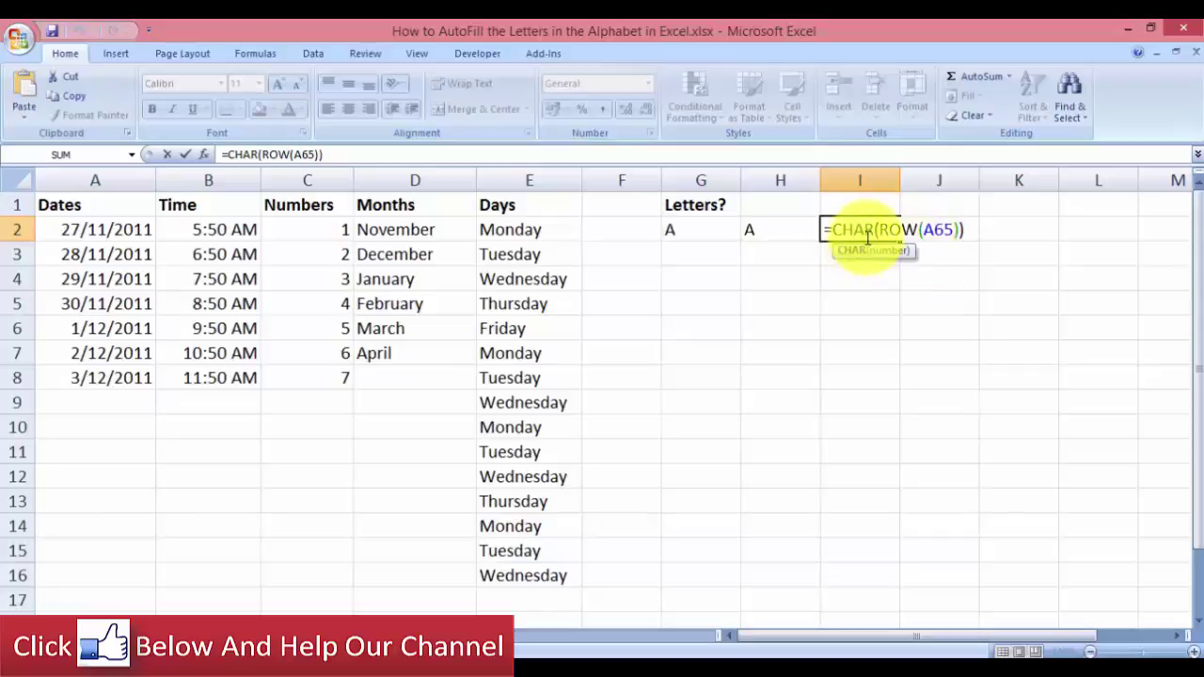
Step: Fill I2's =CHAR(ROW(A65)) formula down to I27, producing 26 consecutive letters from A
left_click(896, 322)
left_click(868, 229)
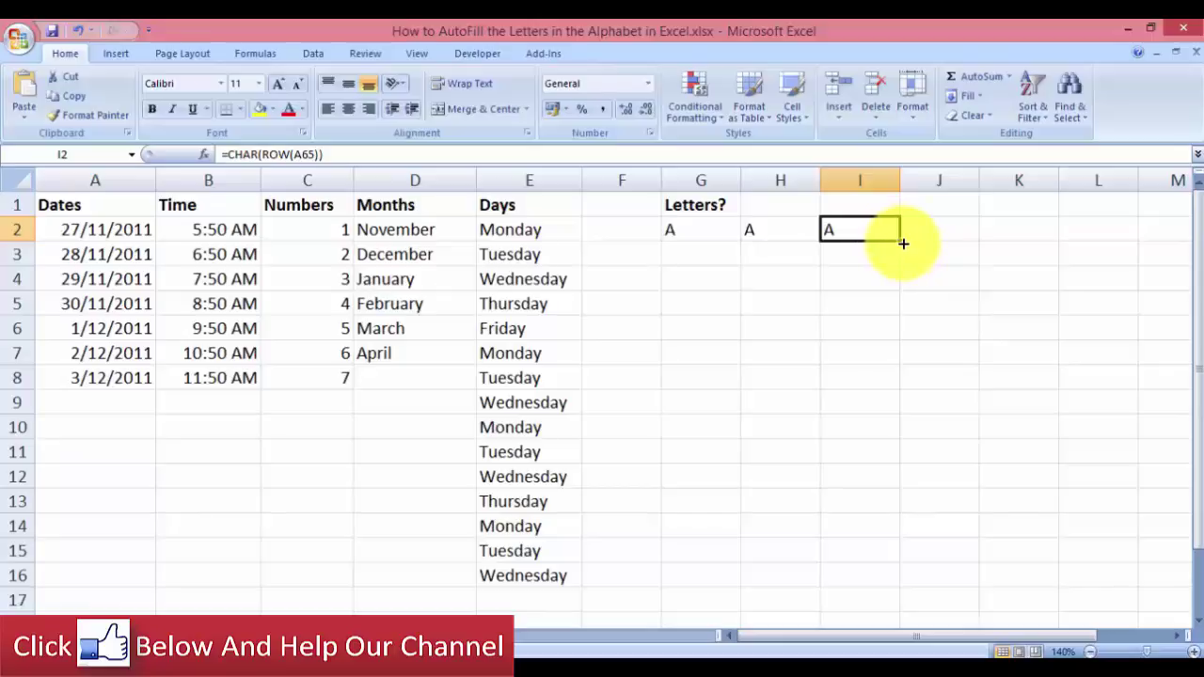
left_click_drag(899, 240, 895, 545)
scroll(903, 508, "down", 2)
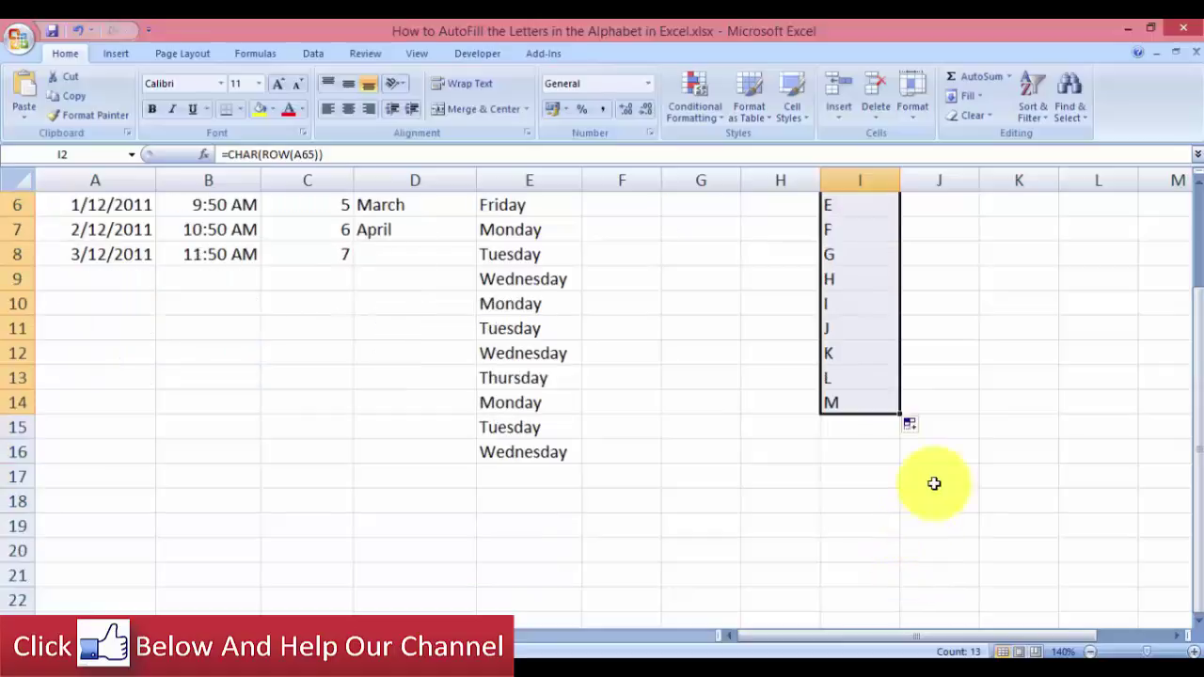
left_click_drag(894, 415, 878, 583)
scroll(892, 405, "down", 3)
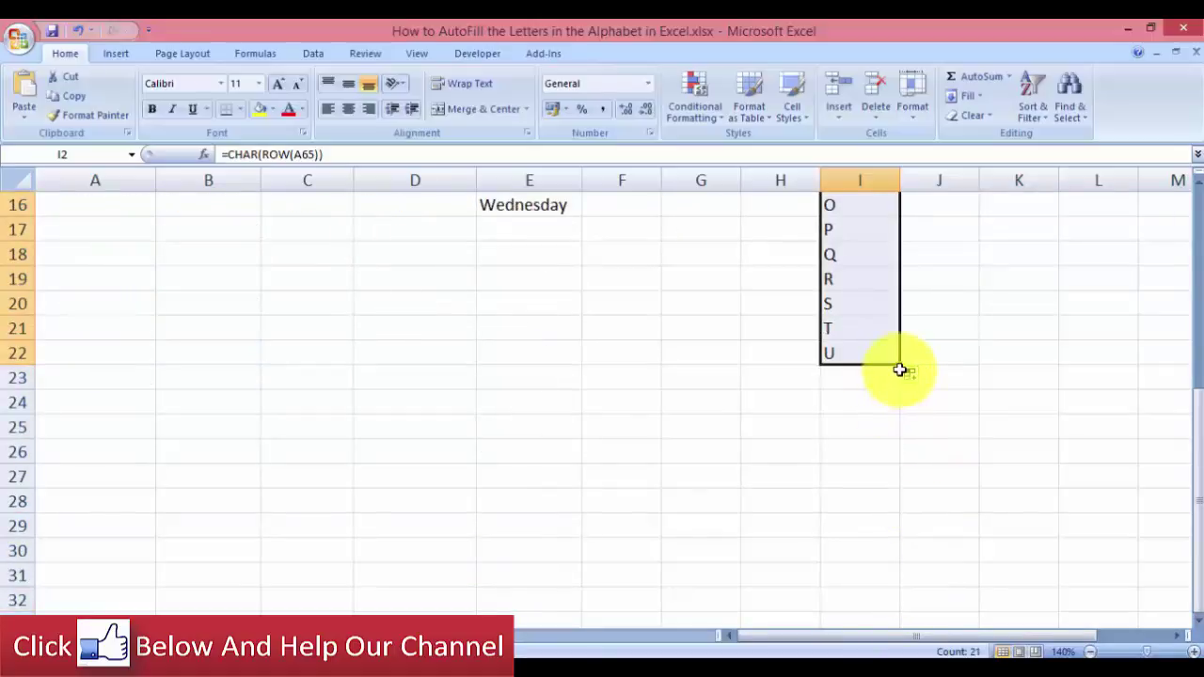
left_click_drag(900, 370, 903, 484)
scroll(921, 497, "up", 5)
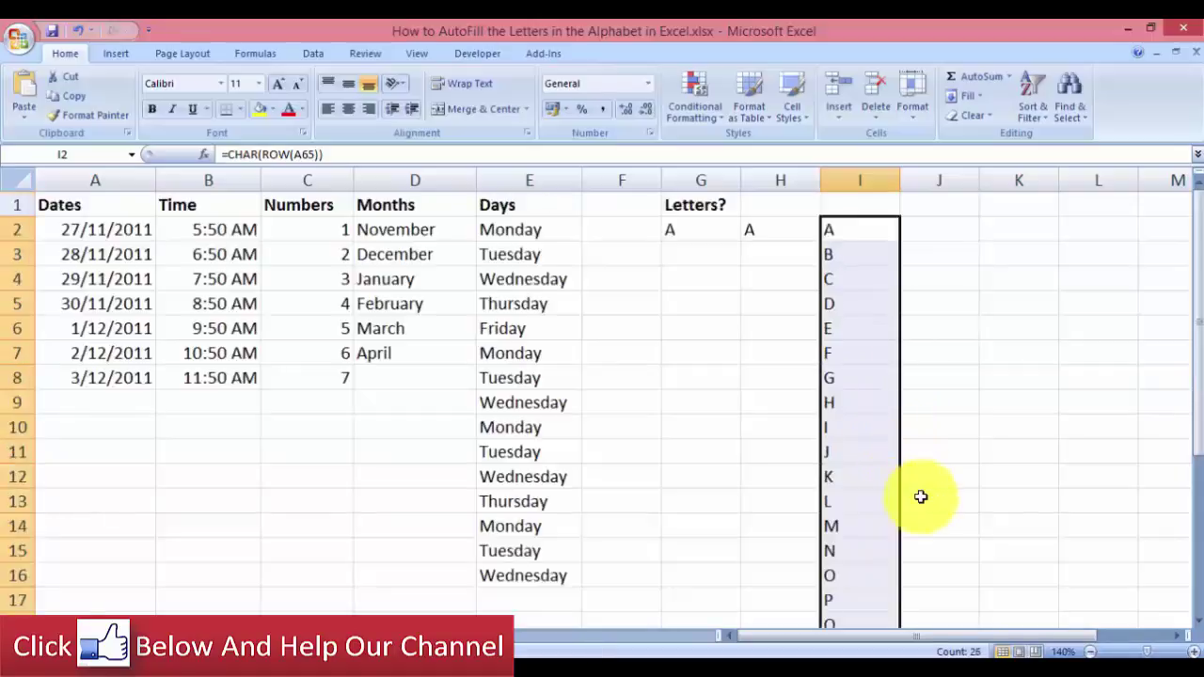
scroll(869, 345, "down", 5)
scroll(847, 470, "up", 5)
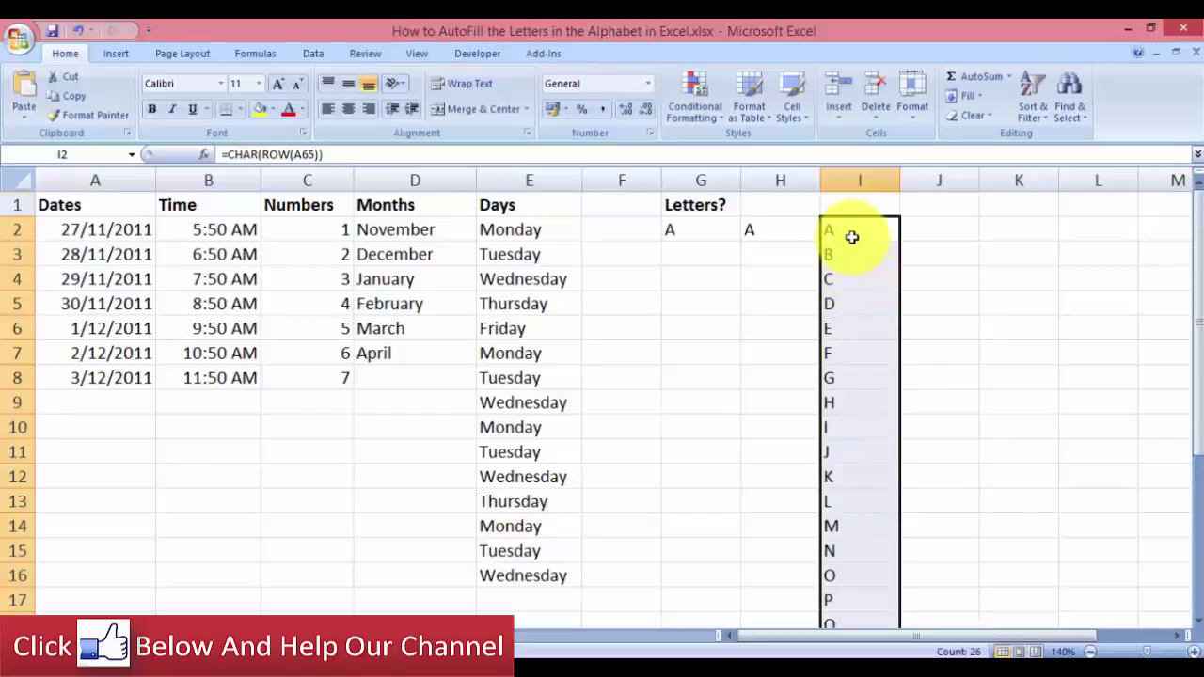
scroll(815, 511, "down", 3)
scroll(909, 553, "up", 3)
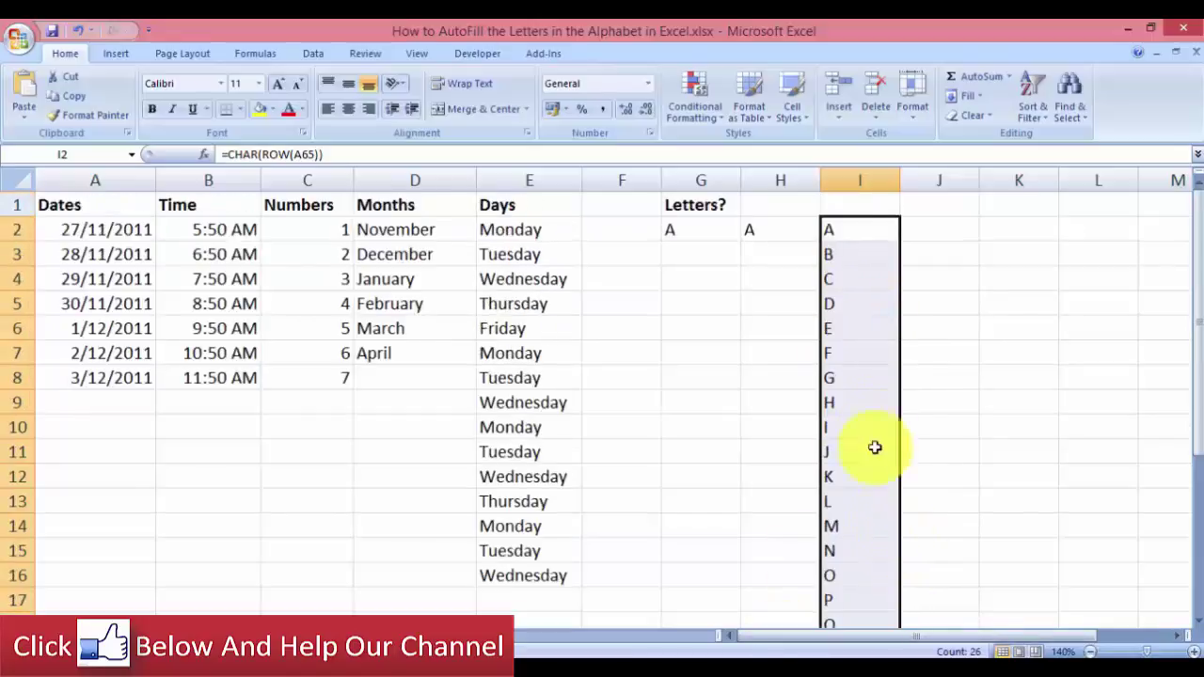
Step: Copy I2:I27 and Paste Special it back onto itself as values only
right_click(862, 259)
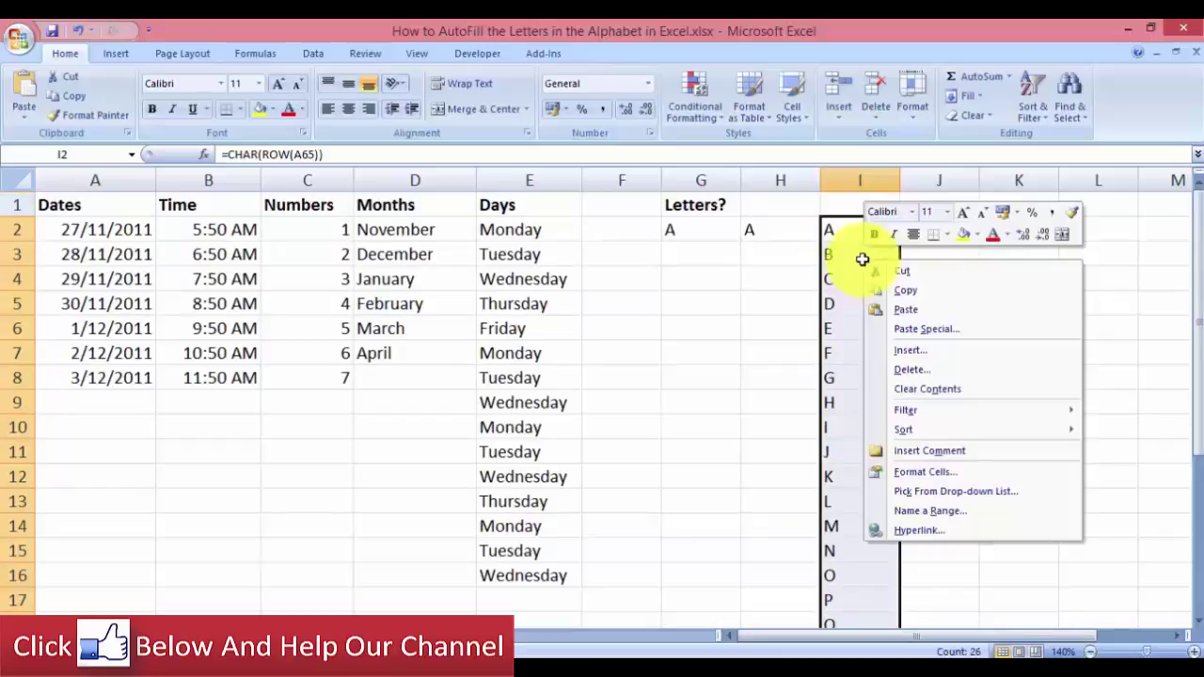
left_click(896, 289)
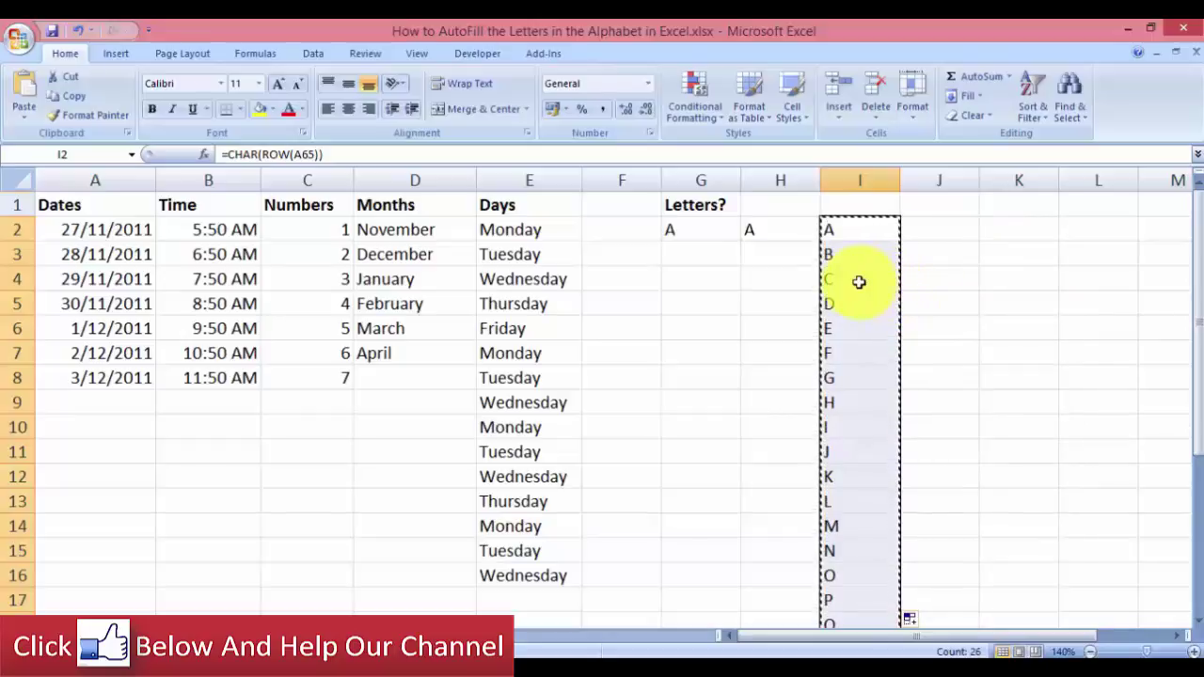
right_click(860, 284)
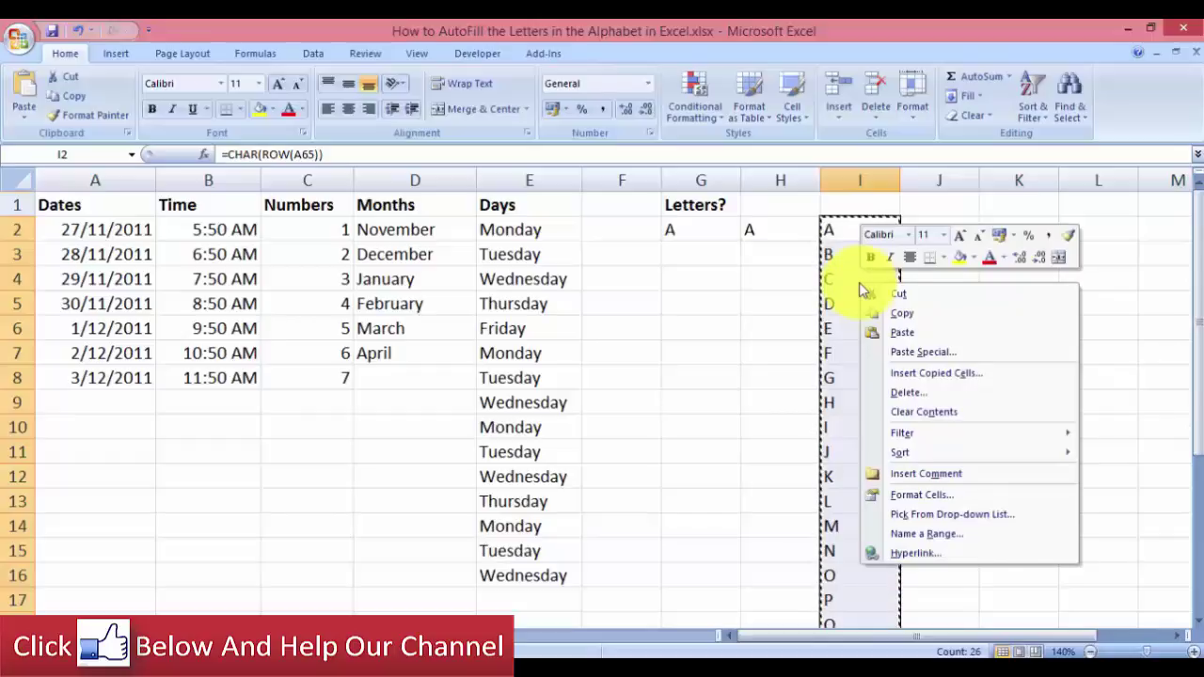
left_click(935, 355)
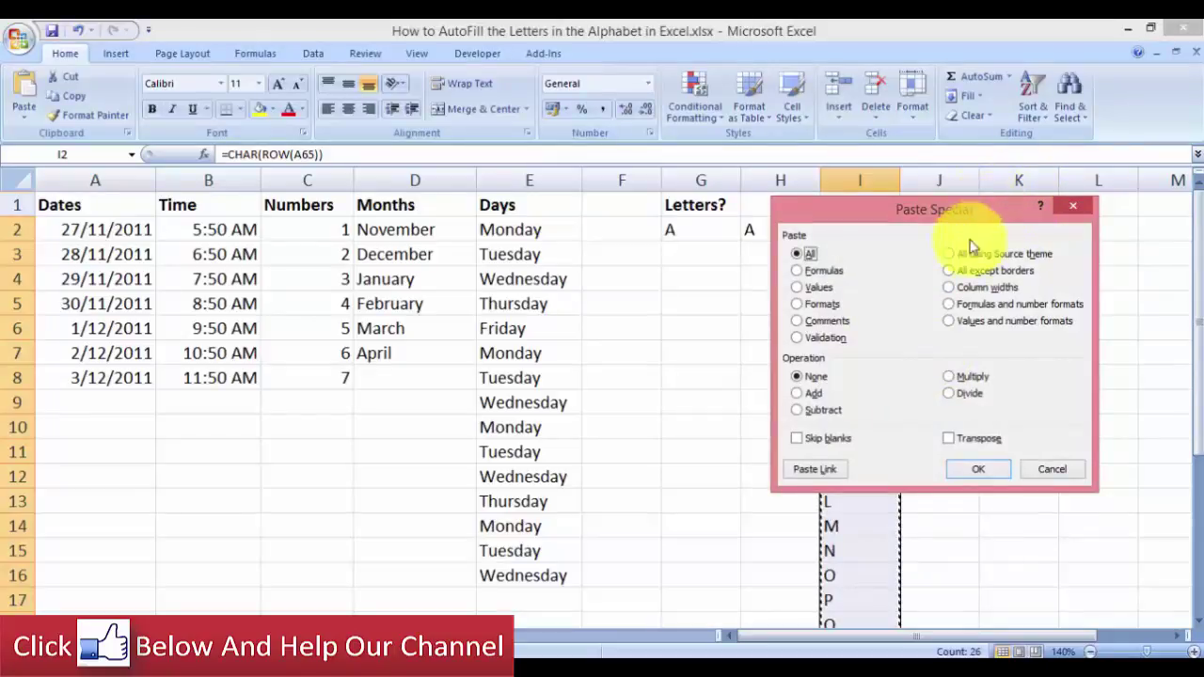
left_click(798, 288)
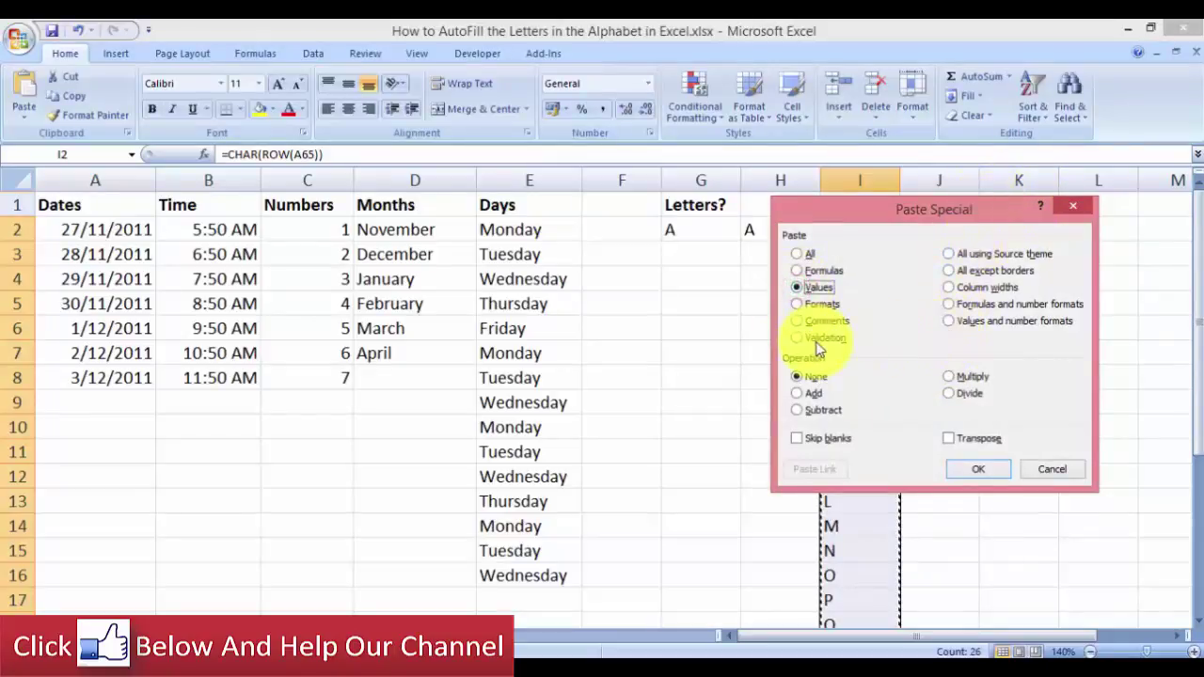
left_click(984, 469)
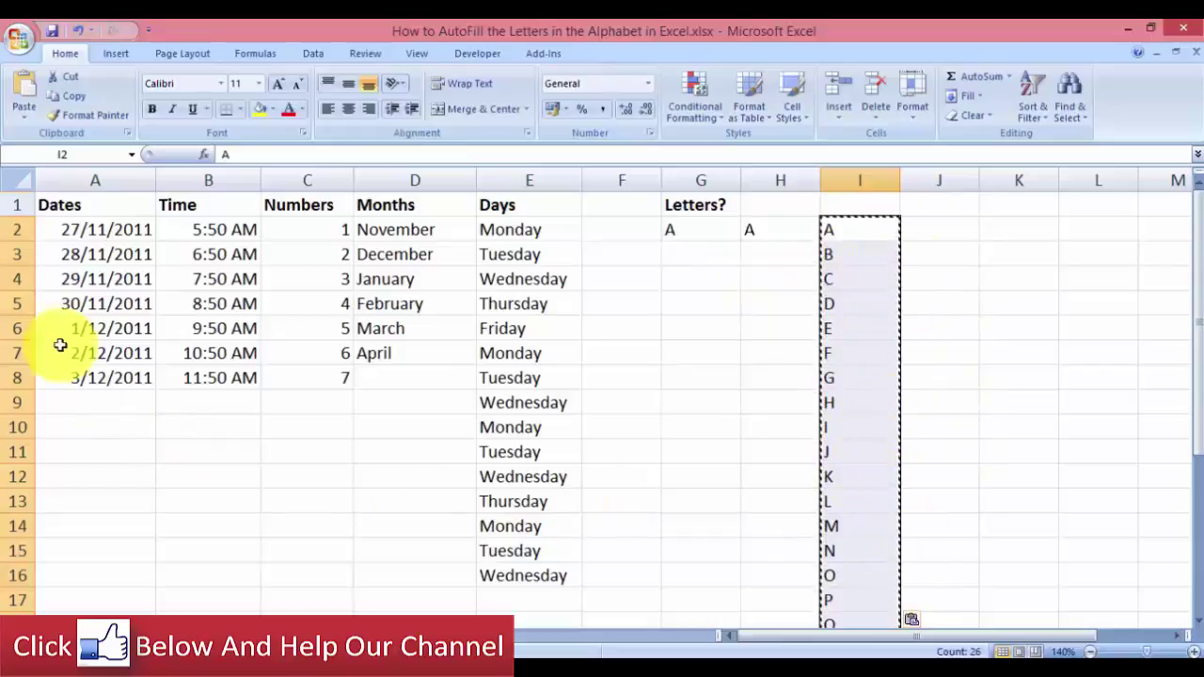
Step: Open Excel Options on its Popular page from the Office Button
left_click(15, 40)
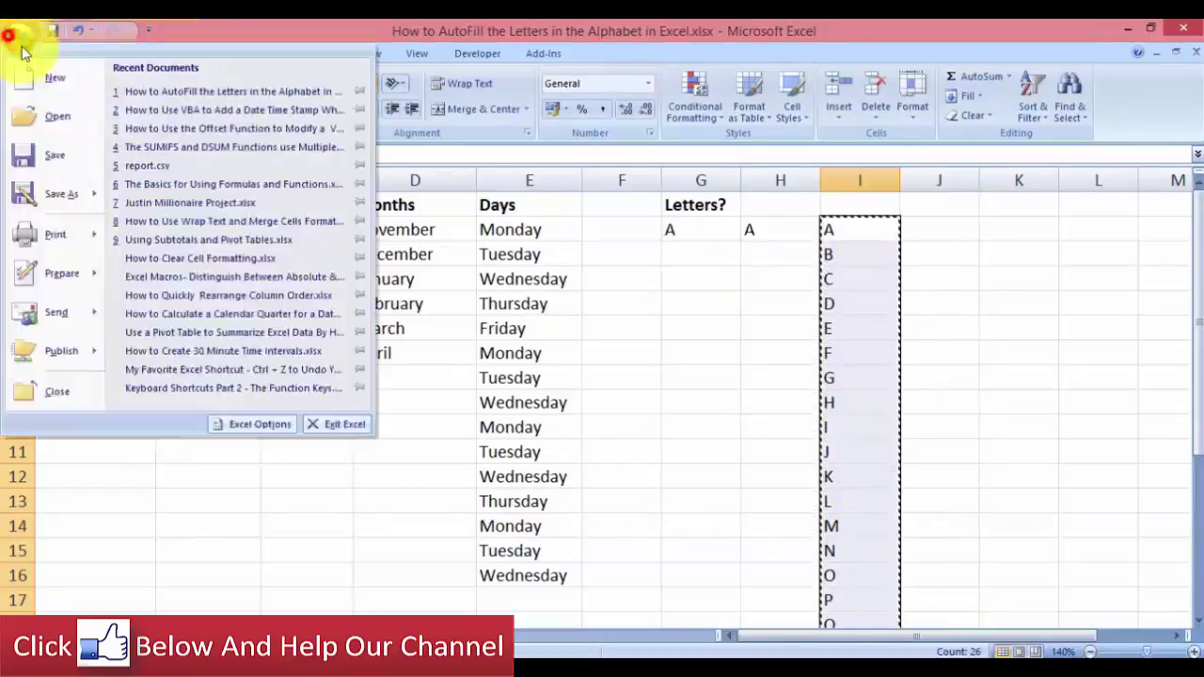
left_click(247, 431)
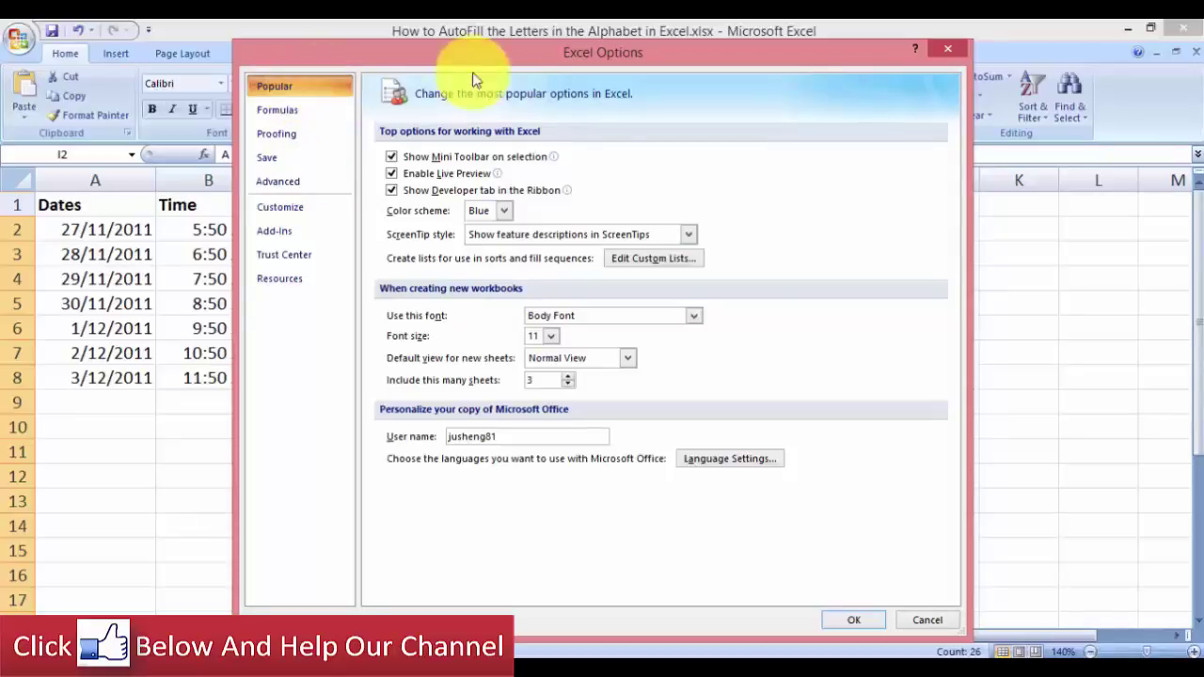
Step: Import $I$2:$I$27 as a new custom list in Edit Custom Lists, then close Excel Options
left_click(666, 268)
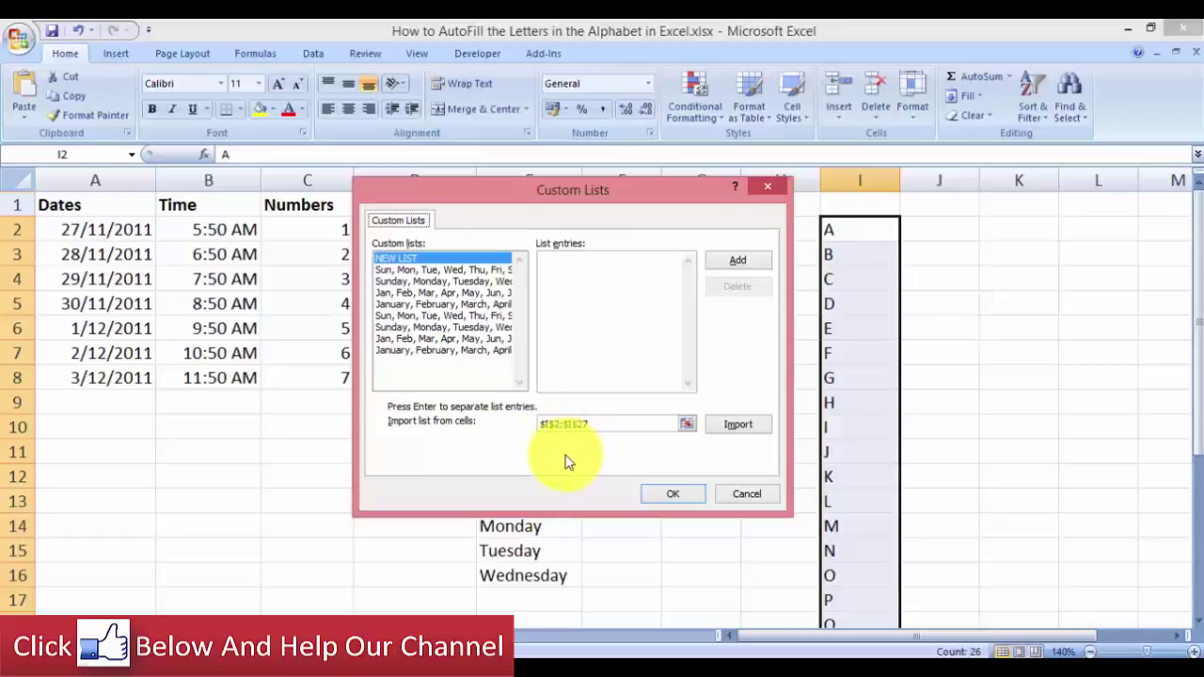
left_click(738, 428)
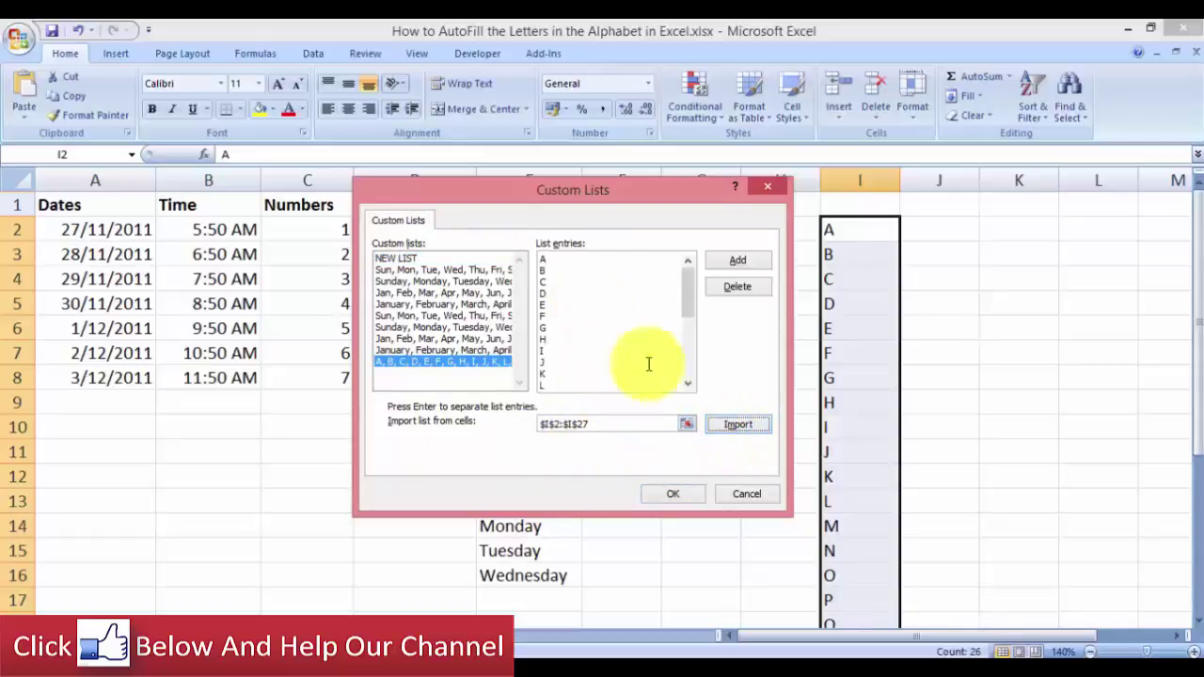
left_click(677, 495)
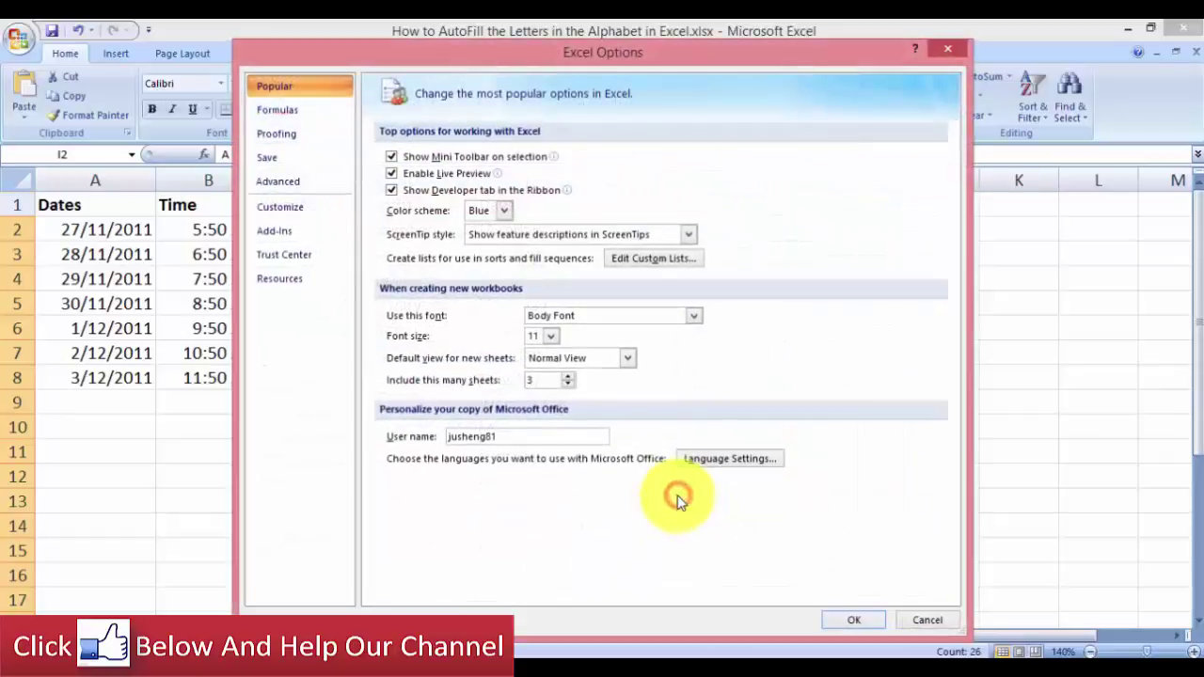
left_click(851, 621)
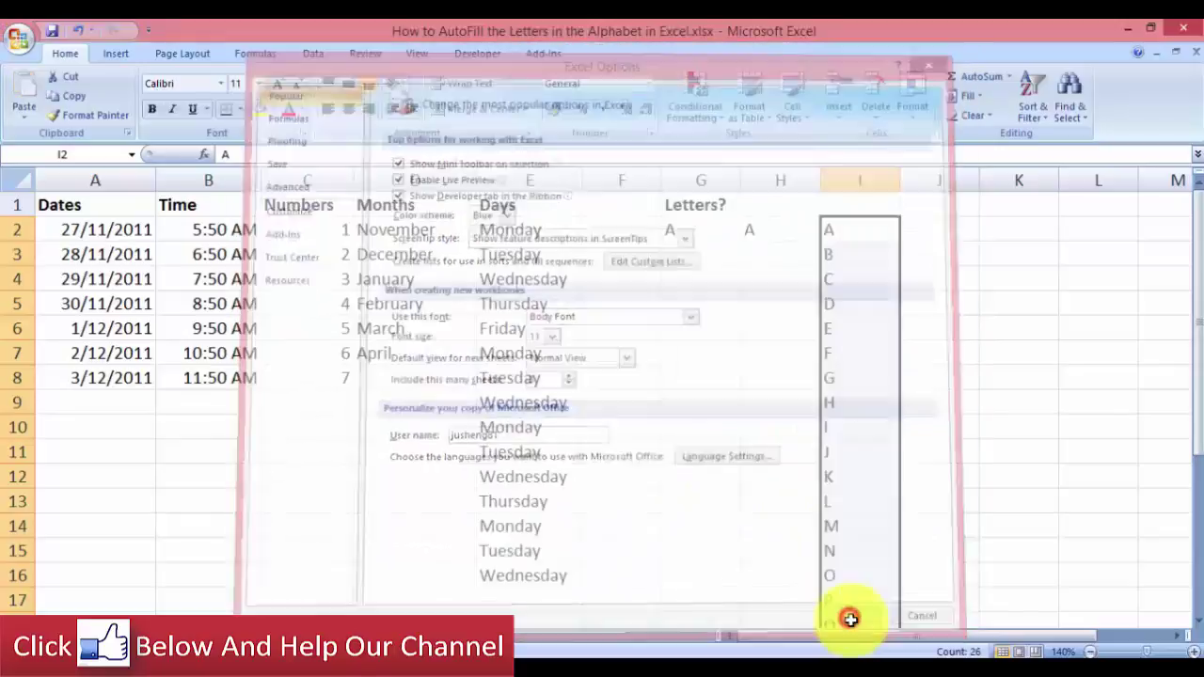
Step: Switch to a blank worksheet and zoom it in to 130%
left_click(715, 461)
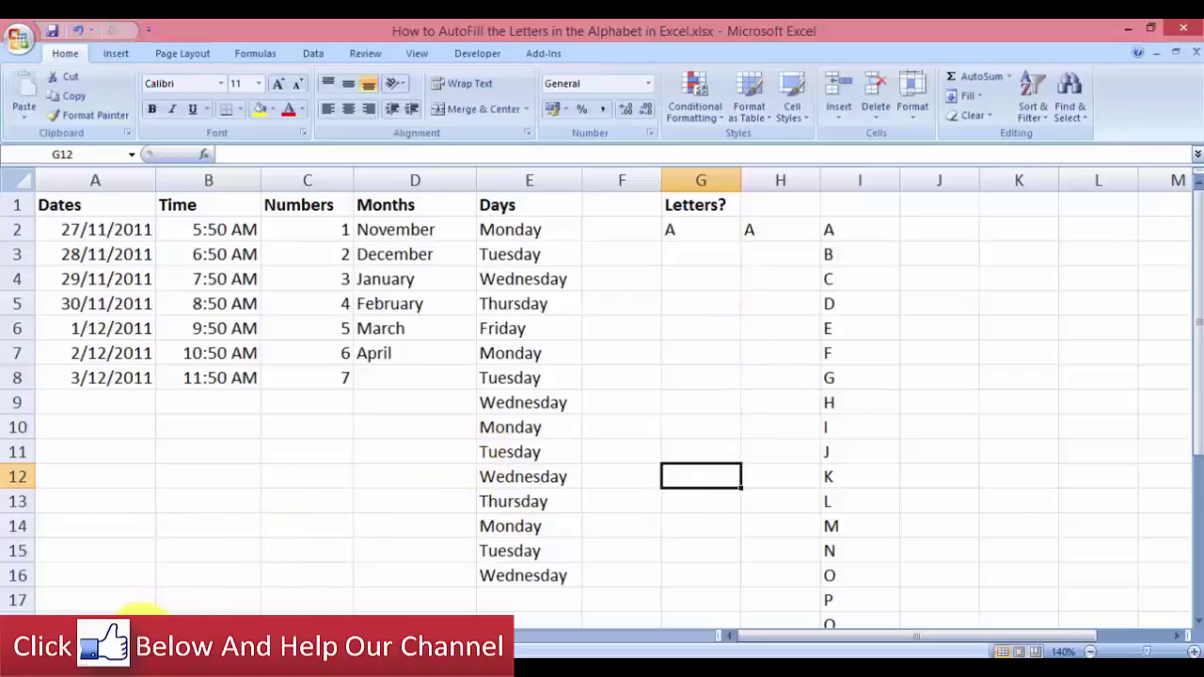
left_click(141, 618)
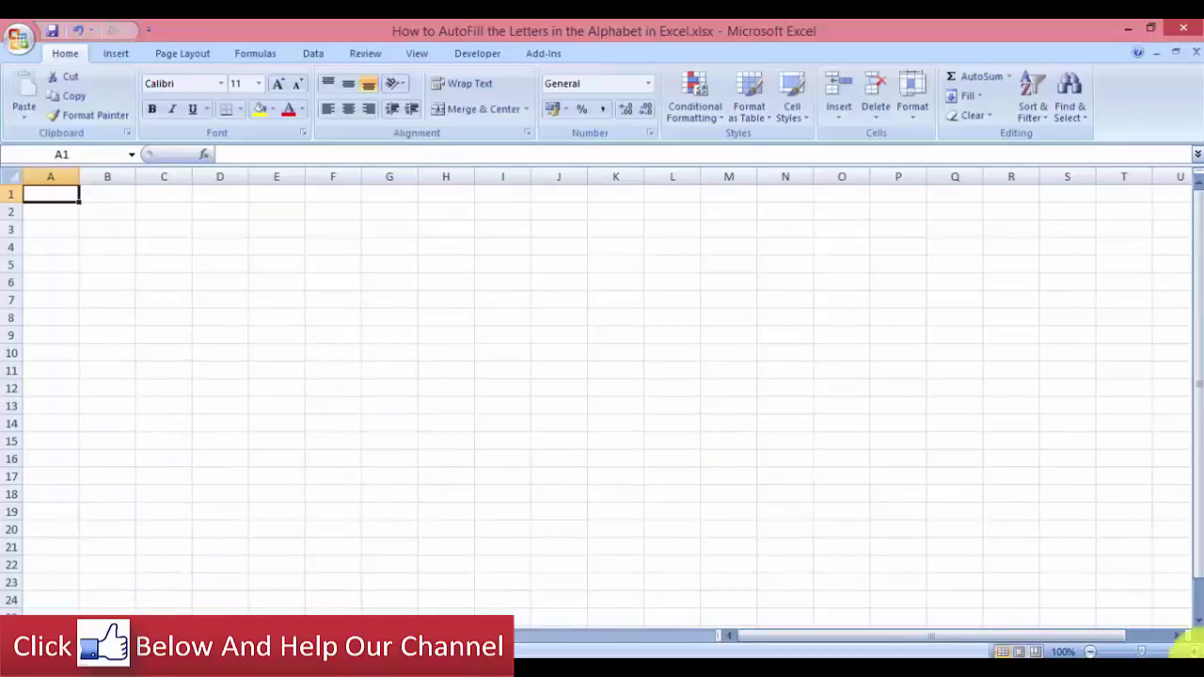
left_click(1193, 651)
left_click(1193, 651)
left_click(1193, 651)
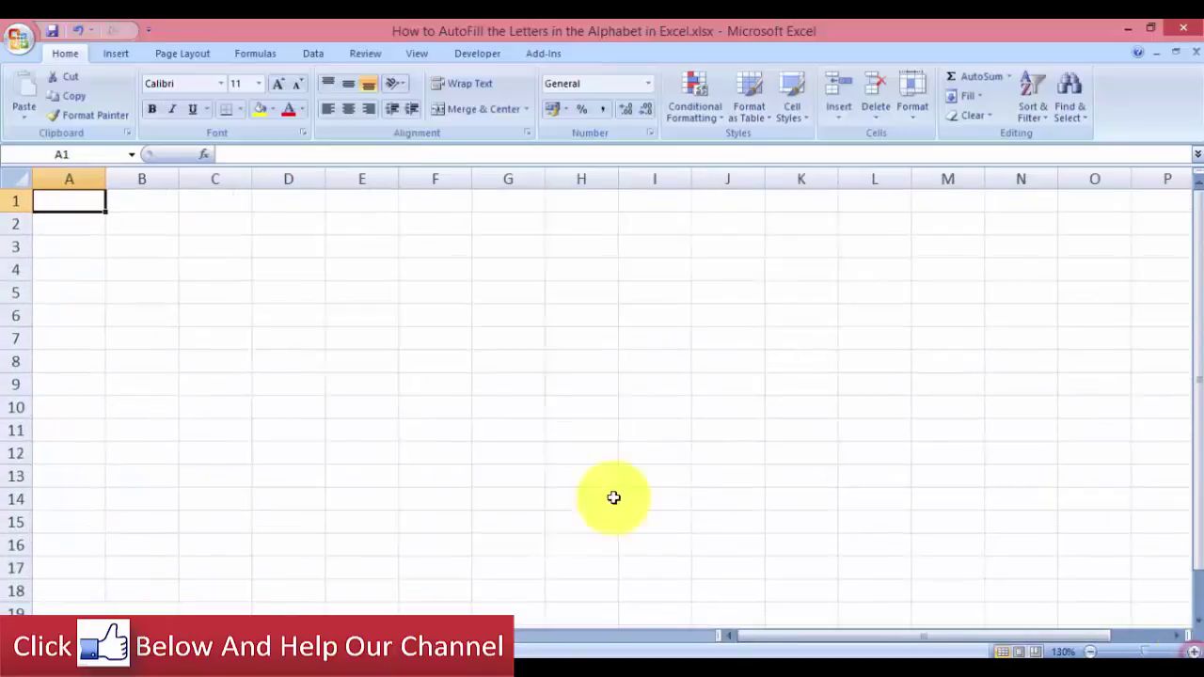
Step: Enter A in C4 and AutoFill the letters A through L down to C15
left_click(222, 268)
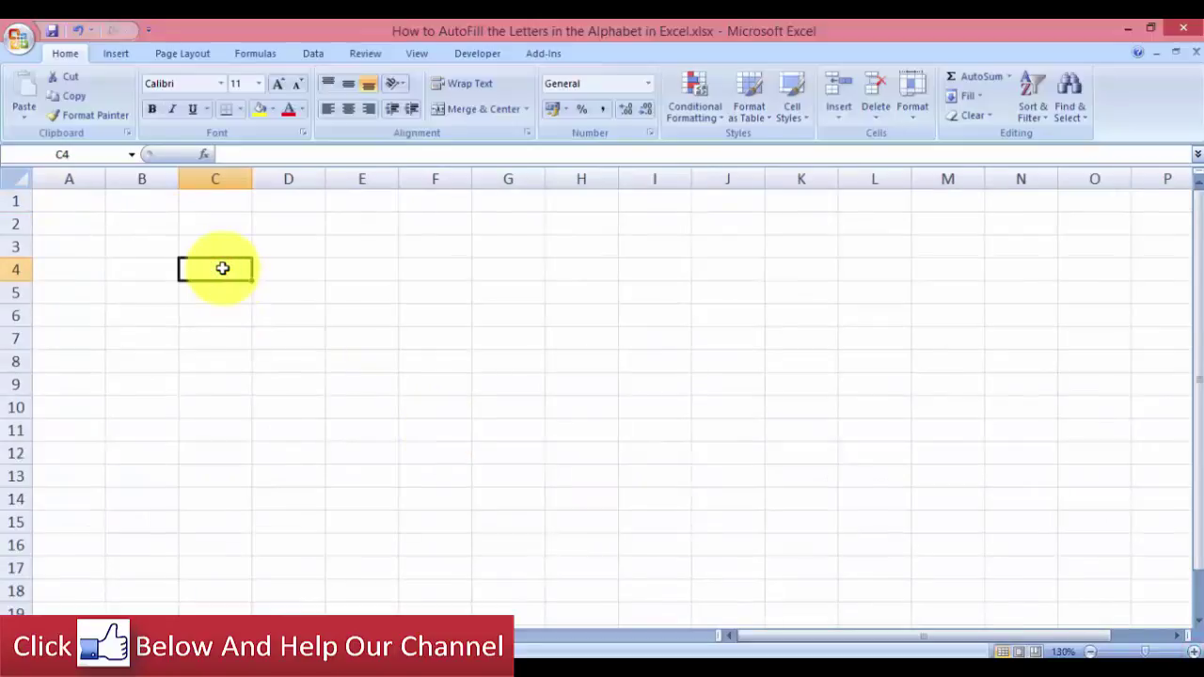
type("A")
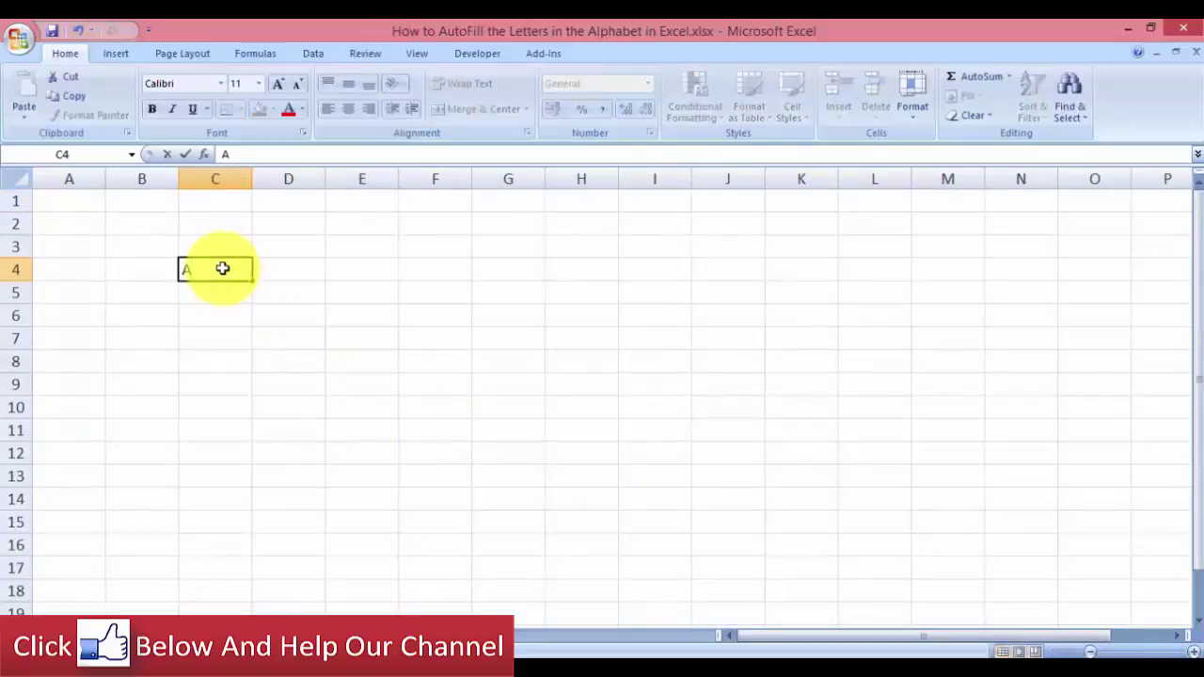
left_click(274, 322)
left_click(242, 273)
left_click_drag(247, 284, 180, 597)
left_click(209, 274)
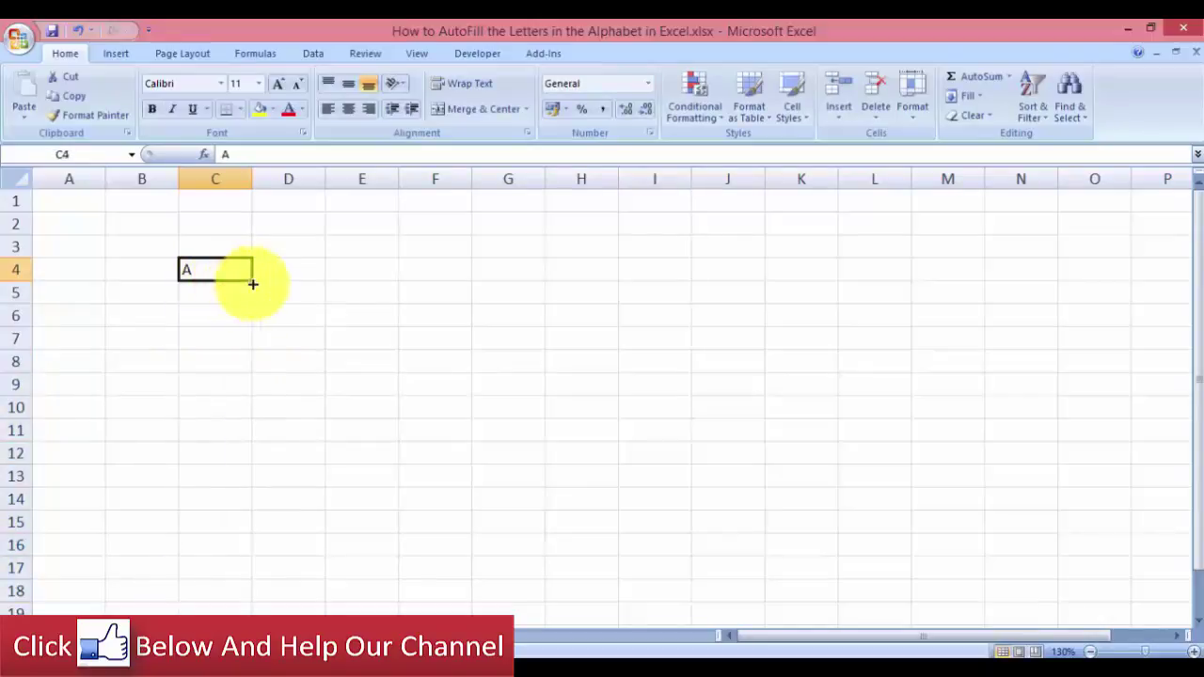
left_click_drag(250, 281, 239, 538)
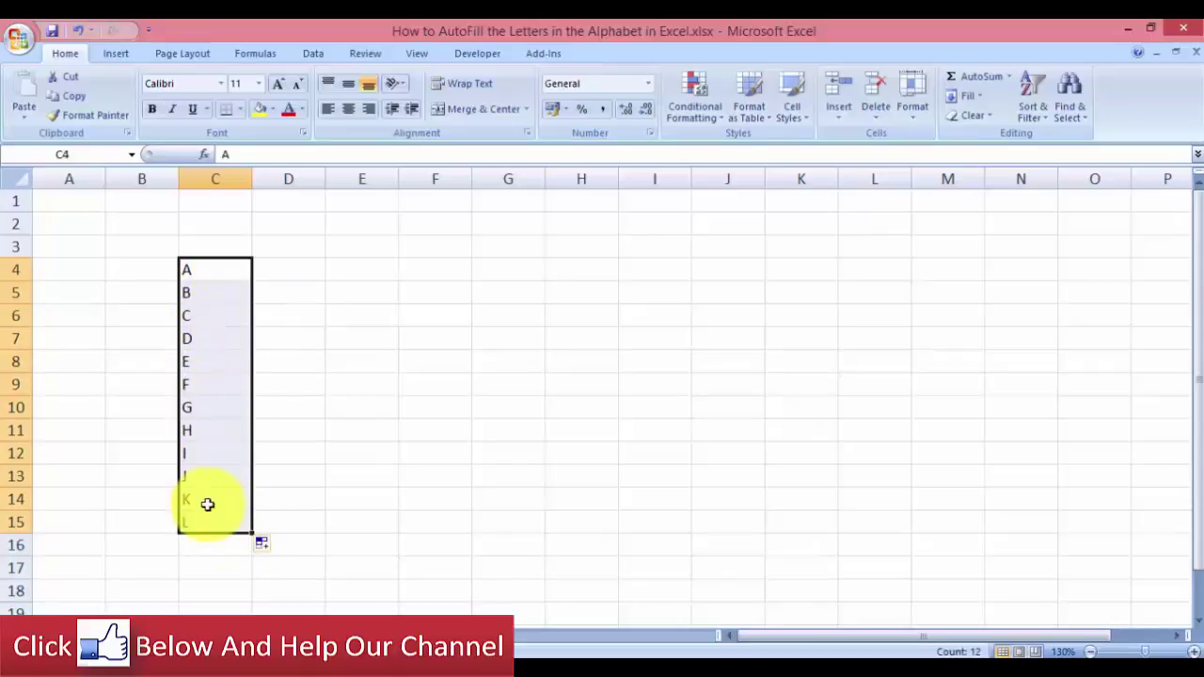
left_click(298, 311)
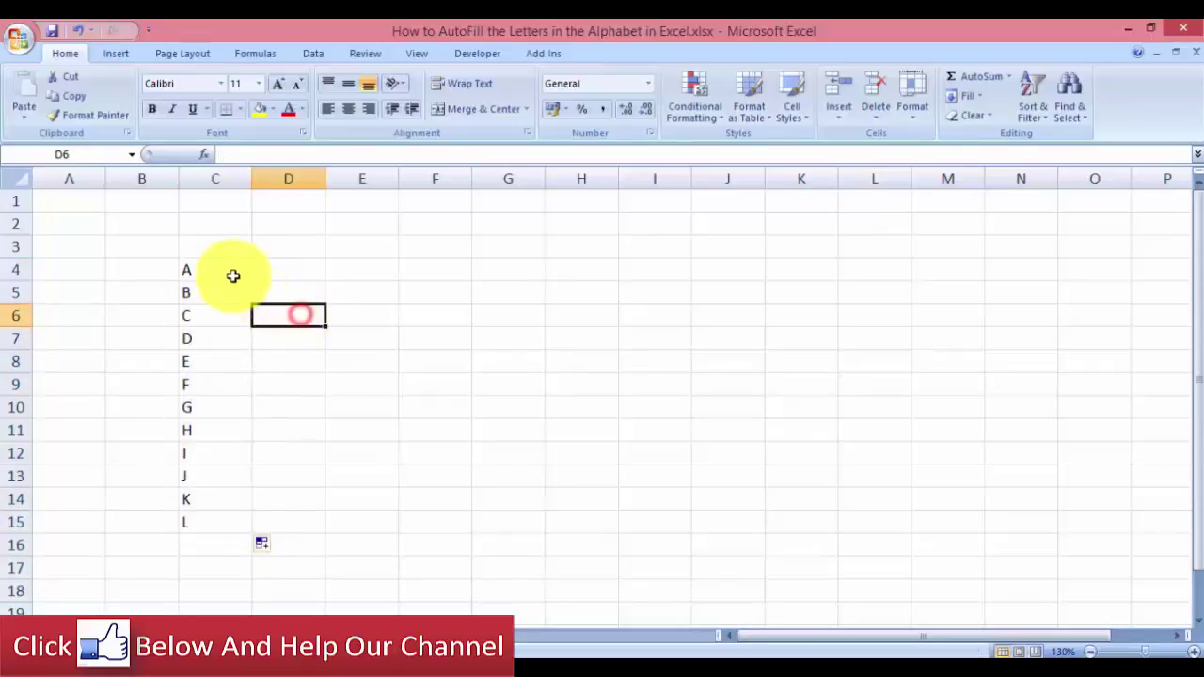
Step: AutoFill from C4 across row 4 to produce the letters A through H
left_click(231, 273)
left_click_drag(251, 280, 611, 294)
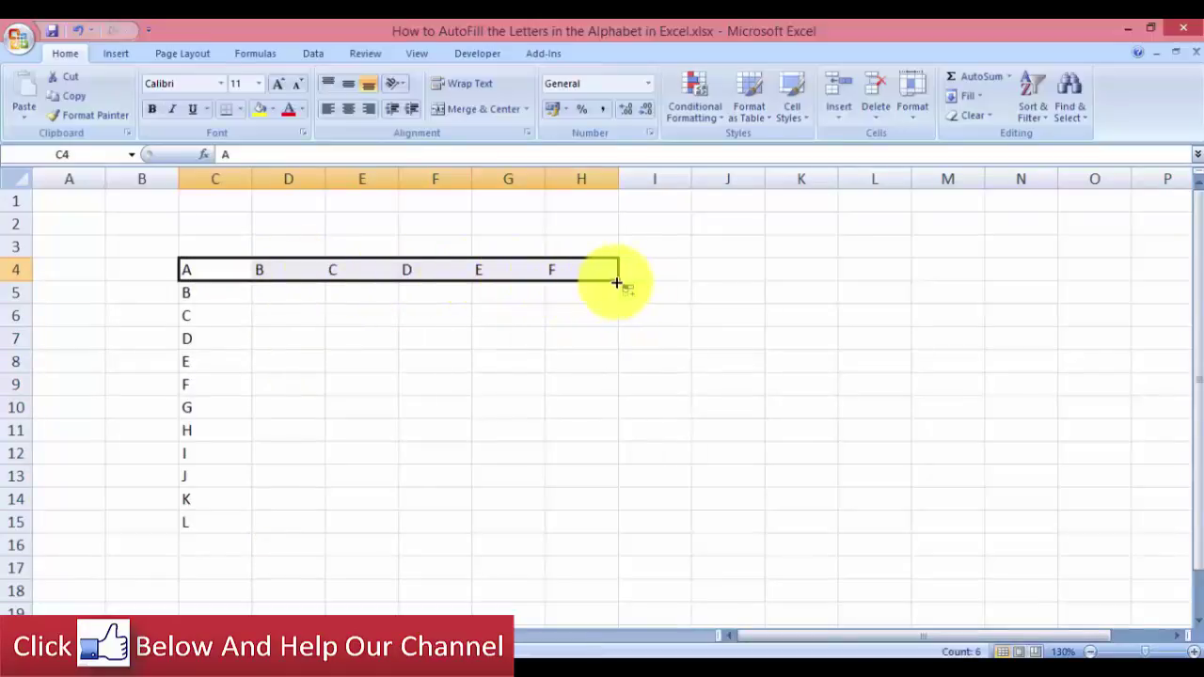
left_click_drag(616, 282, 743, 280)
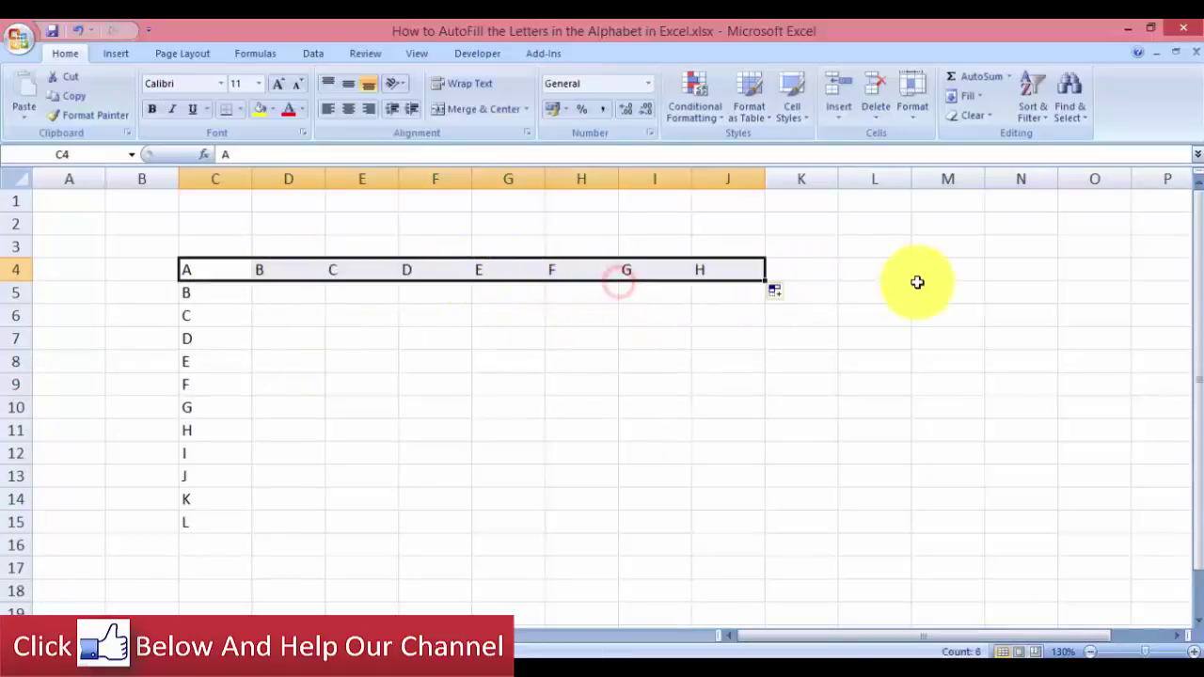
Step: Enter lowercase j in F8, then AutoFill j–q down to F15 and j–m across to I8
left_click(422, 370)
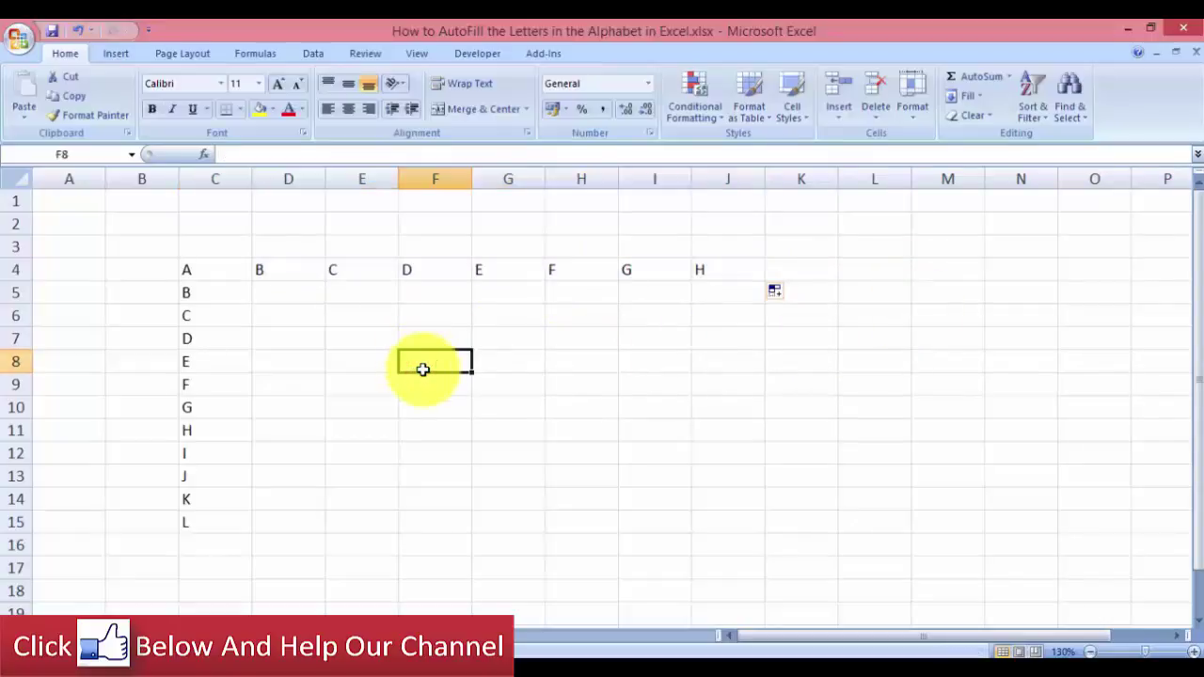
type("j")
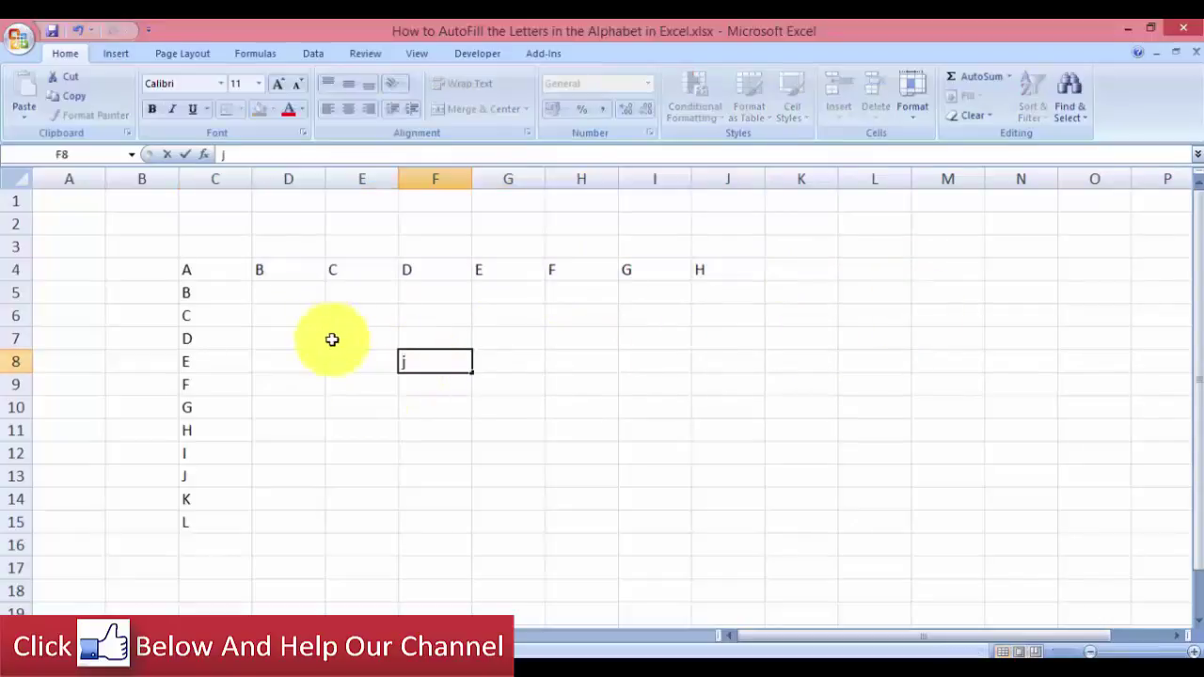
left_click(396, 423)
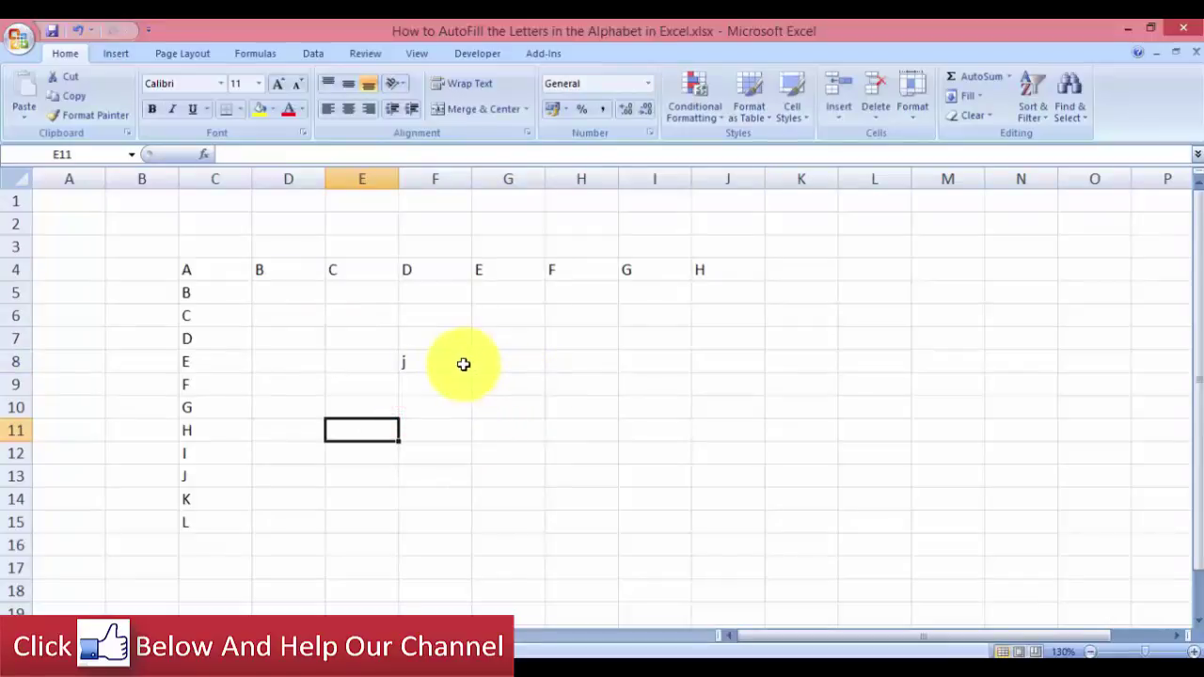
left_click(414, 362)
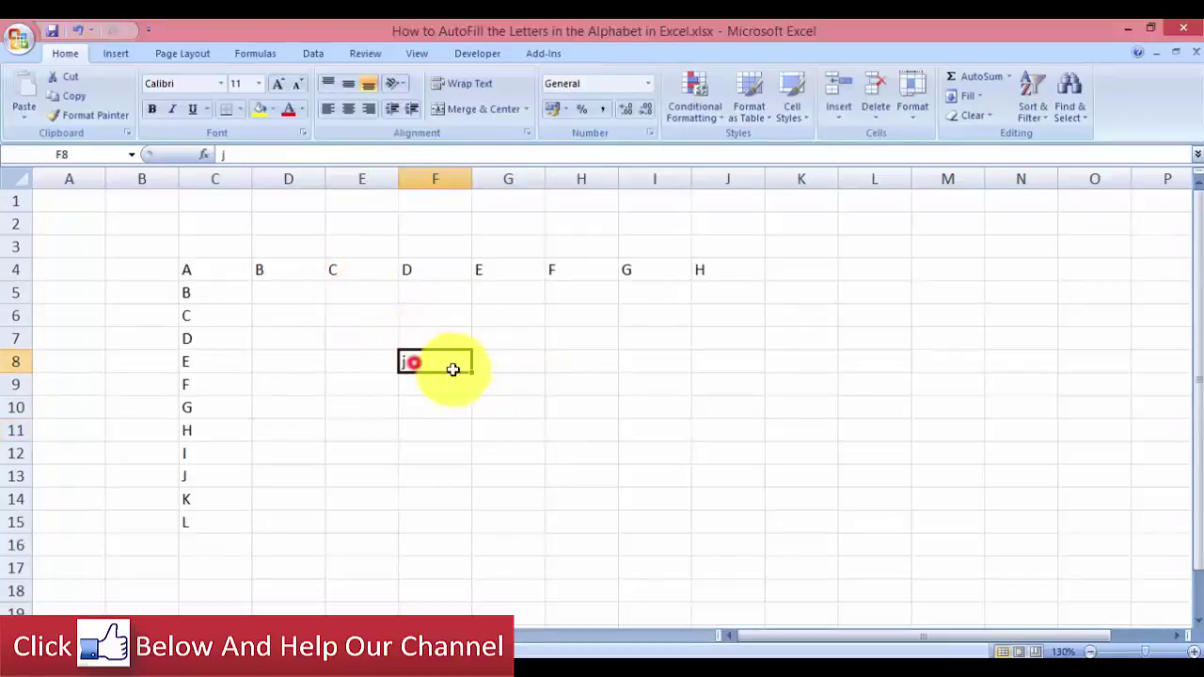
left_click_drag(470, 374, 461, 523)
left_click(463, 363)
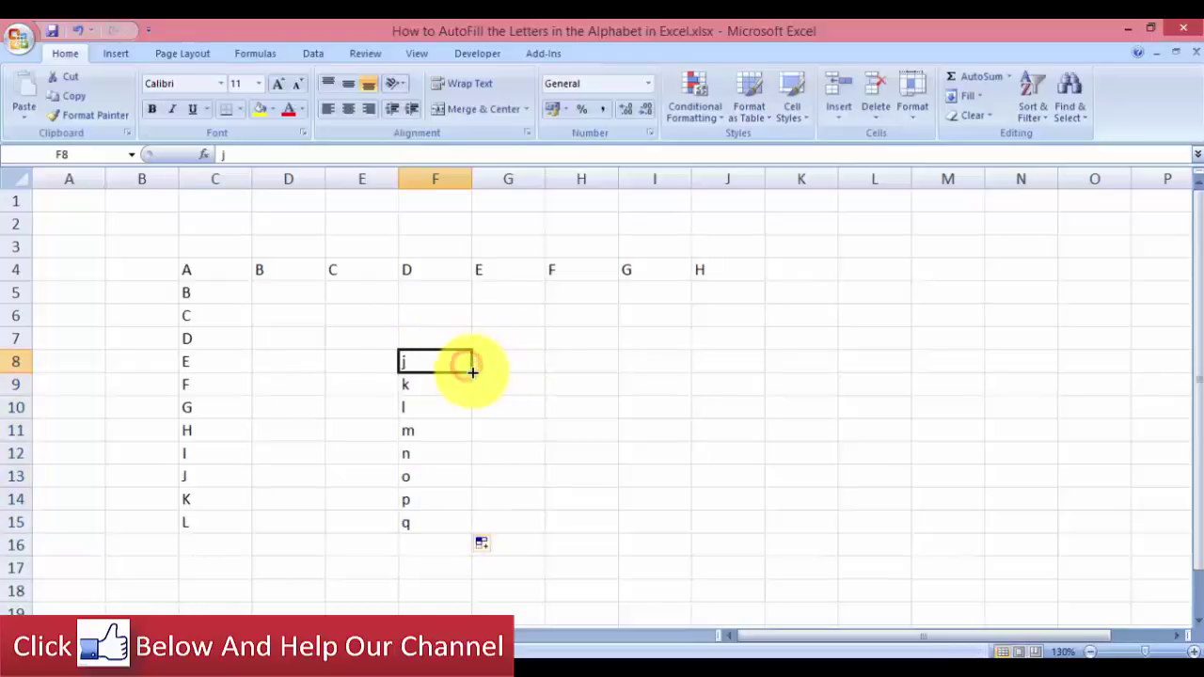
left_click_drag(472, 372, 701, 378)
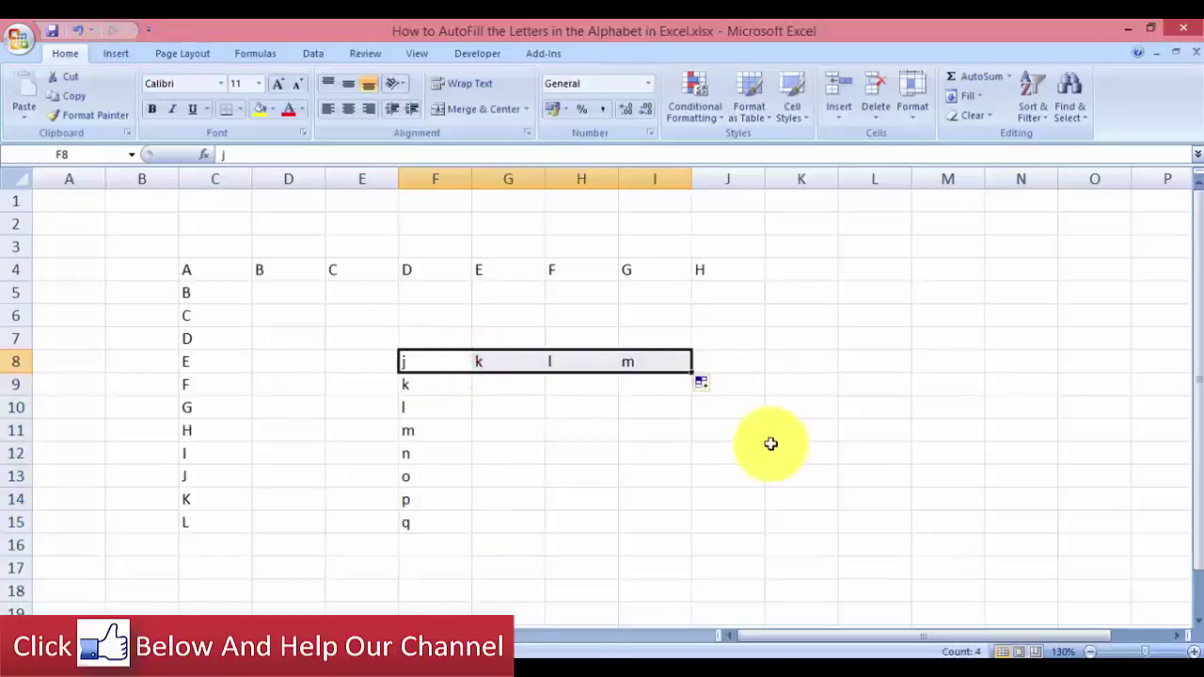